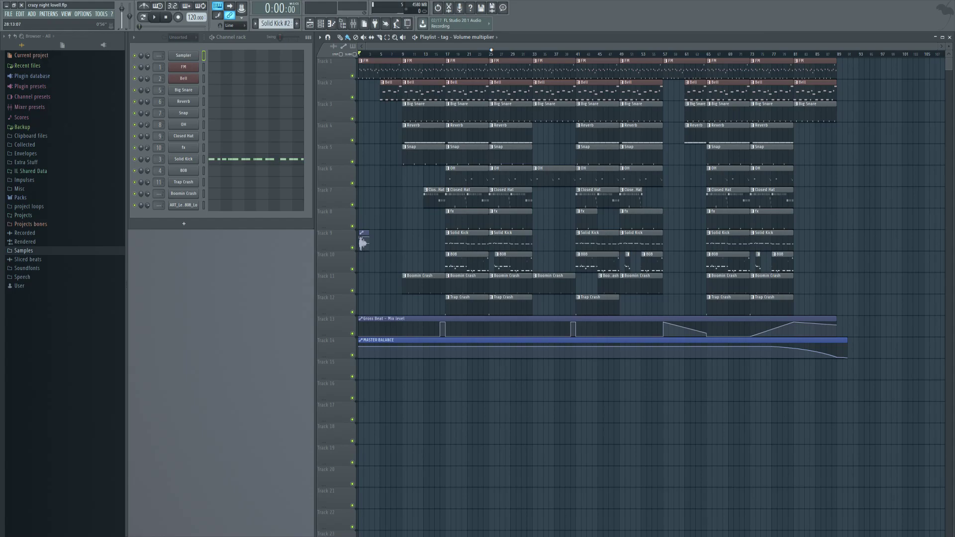
# Step: Open the FM pattern in the piano roll, move its window over the playlist and view the full melody
pyautogui.scroll(4, 418, 78)
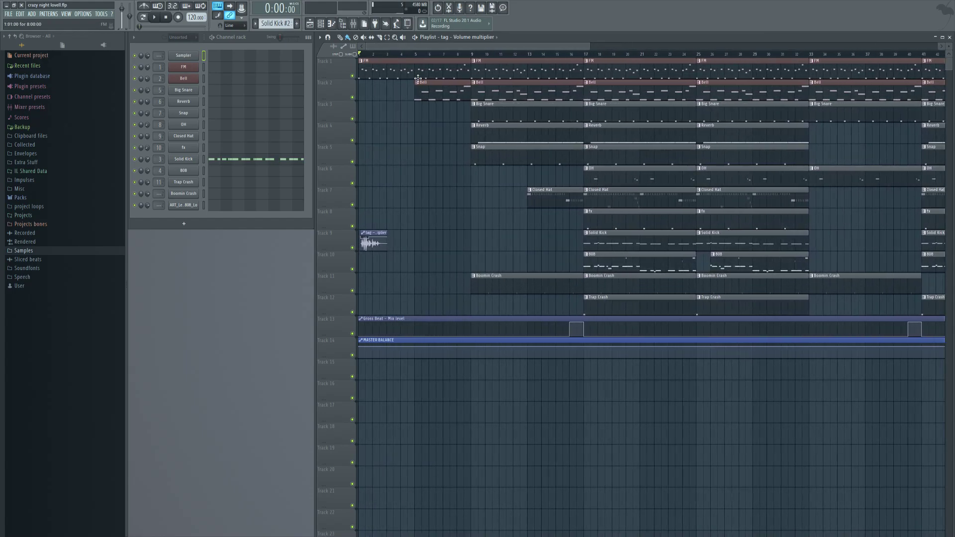
pyautogui.doubleClick(402, 73)
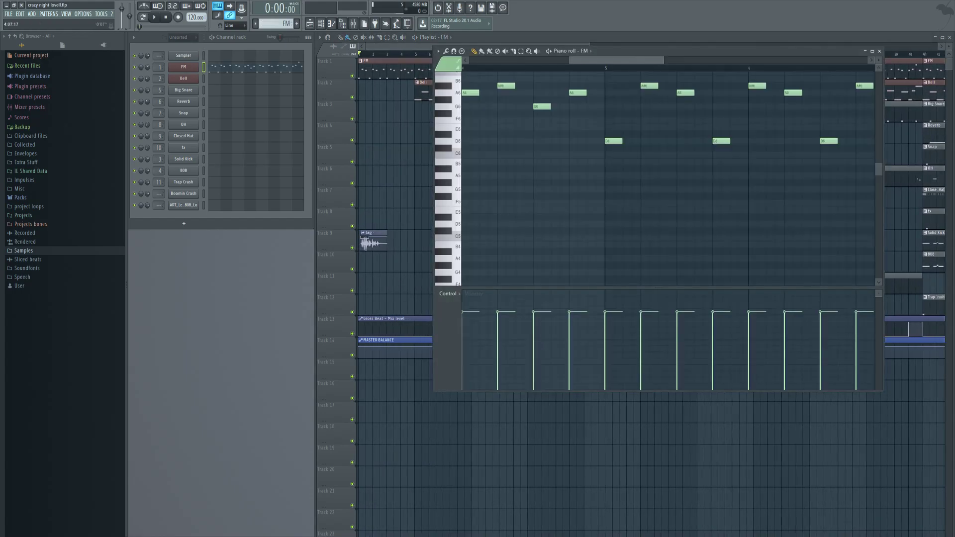
pyautogui.scroll(-3, 600, 60)
pyautogui.scroll(2, 603, 211)
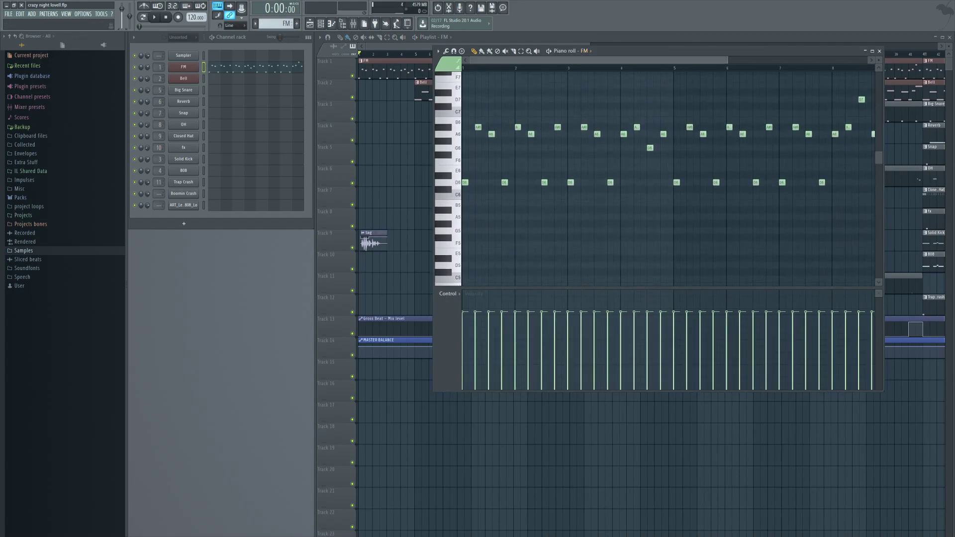
pyautogui.scroll(-2, 656, 62)
pyautogui.moveTo(659, 50); pyautogui.dragTo(499, 92)
pyautogui.scroll(2, 517, 101)
pyautogui.scroll(-2, 520, 102)
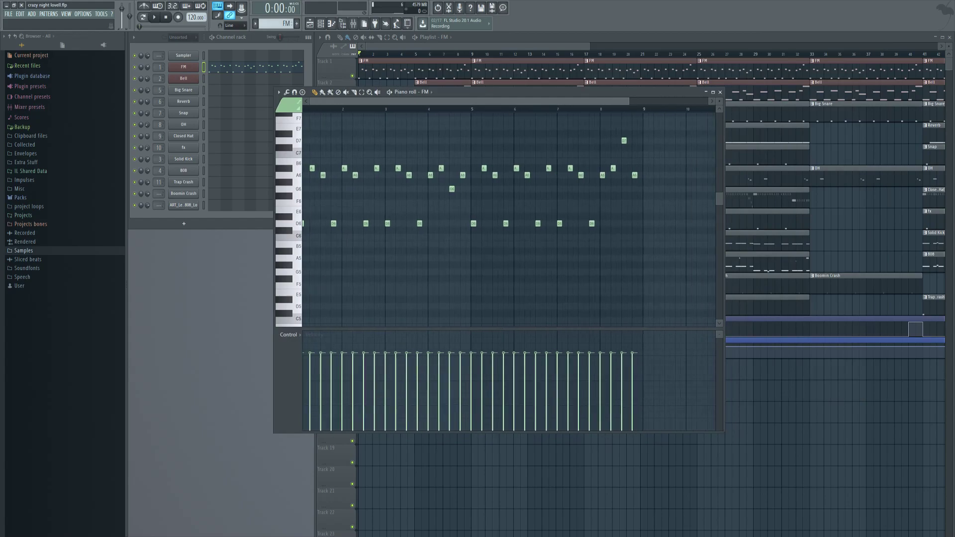
pyautogui.scroll(1, 528, 104)
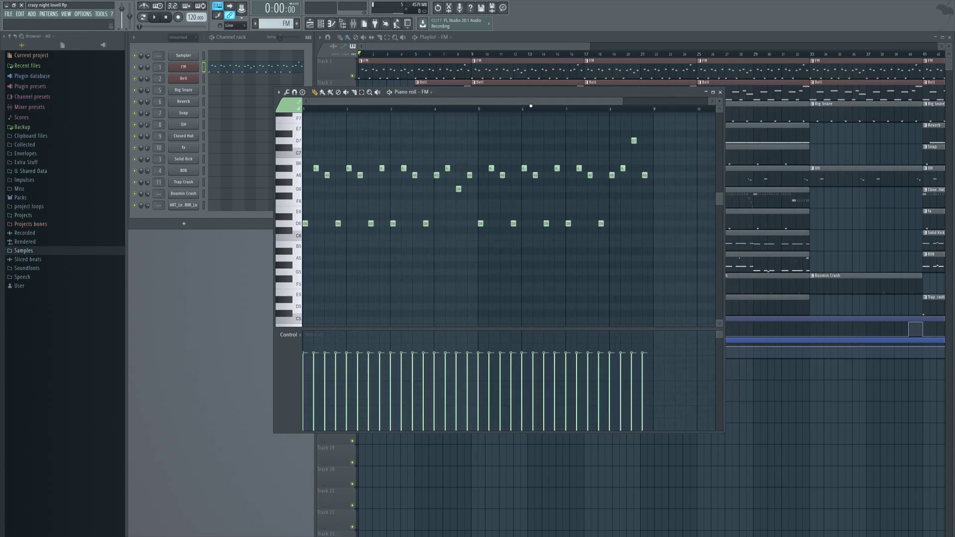
pyautogui.scroll(2, 531, 106)
pyautogui.scroll(-1, 531, 106)
pyautogui.scroll(2, 531, 106)
pyautogui.scroll(-1, 531, 106)
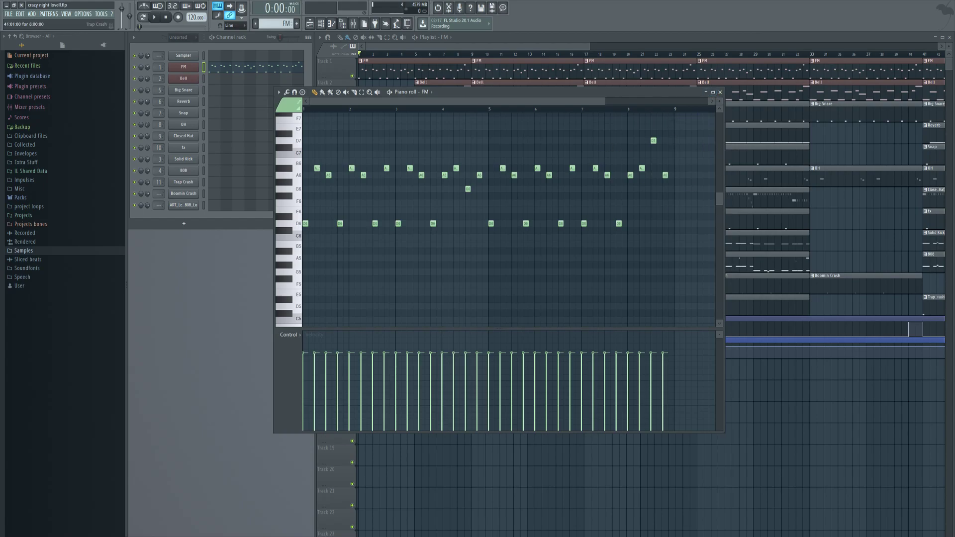
# Step: Play the FM pattern by itself, stop playback and close its piano roll
pyautogui.click(154, 17)
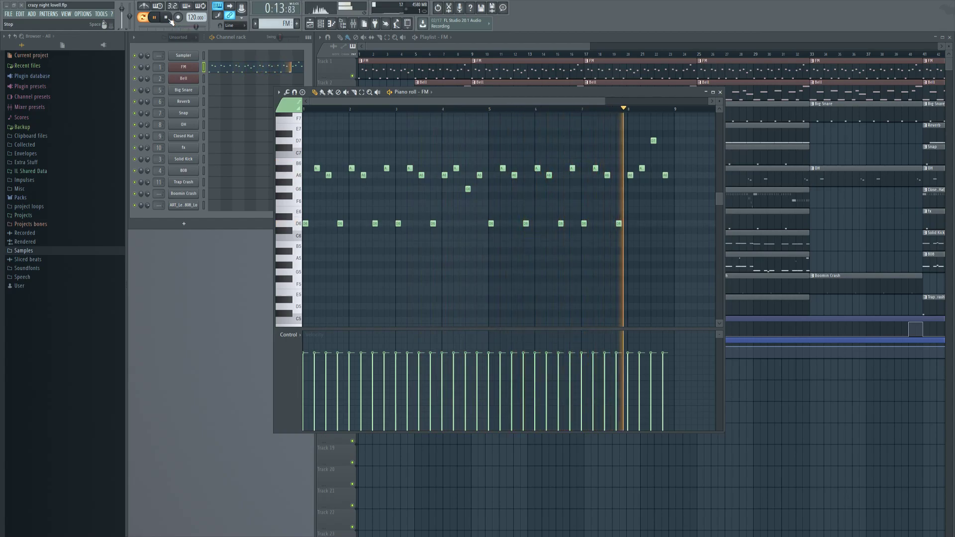
pyautogui.click(168, 18)
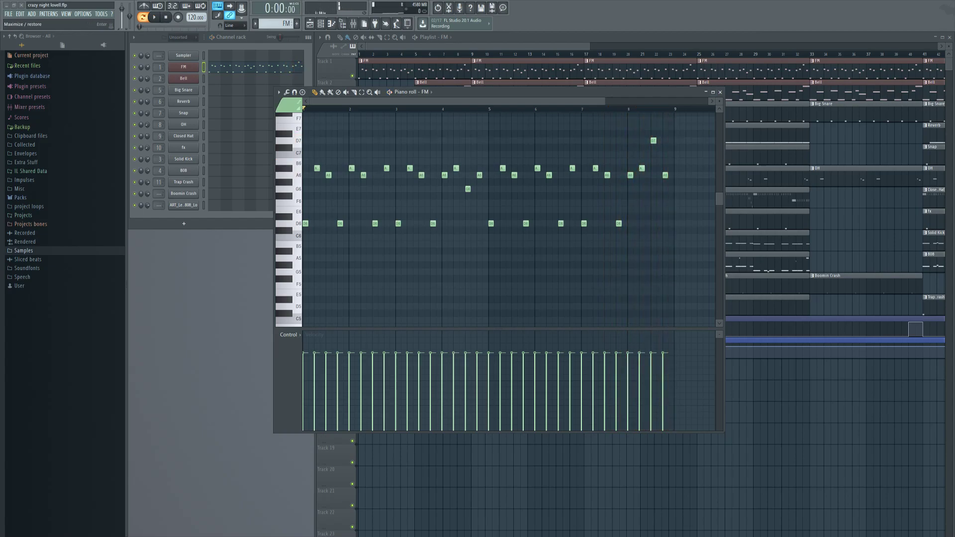
pyautogui.click(720, 92)
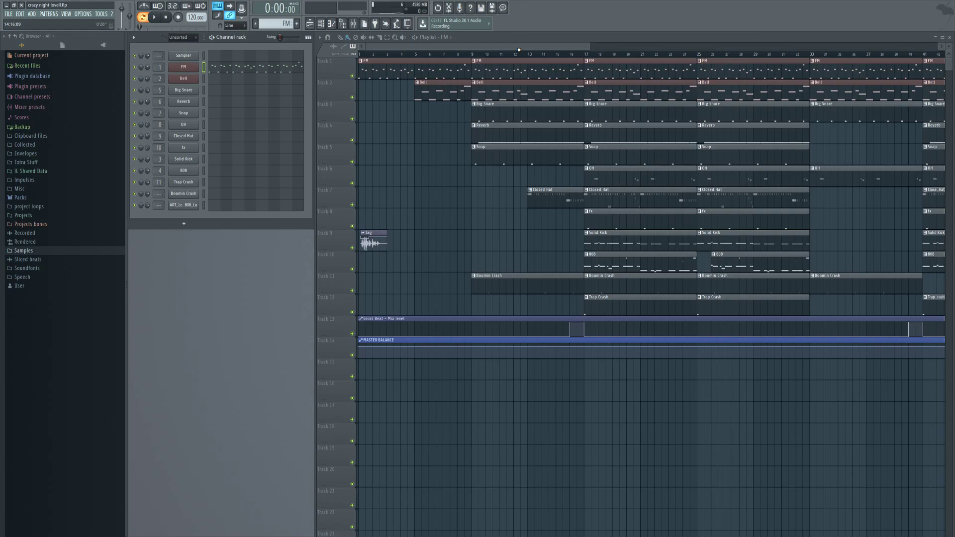
# Step: Open the Bell pattern from the second playlist track in the piano roll and view all its notes
pyautogui.scroll(-5, 518, 49)
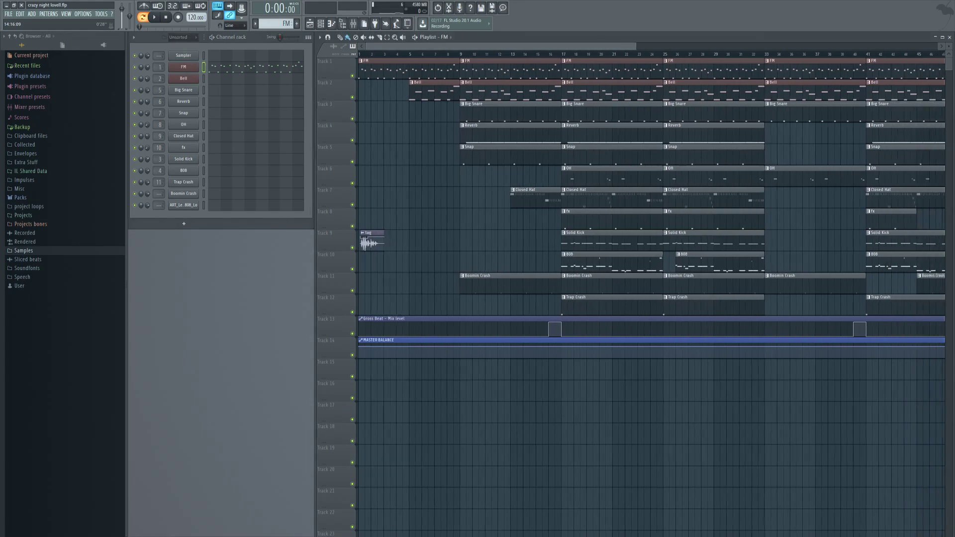
pyautogui.scroll(6, 515, 47)
pyautogui.scroll(1, 515, 46)
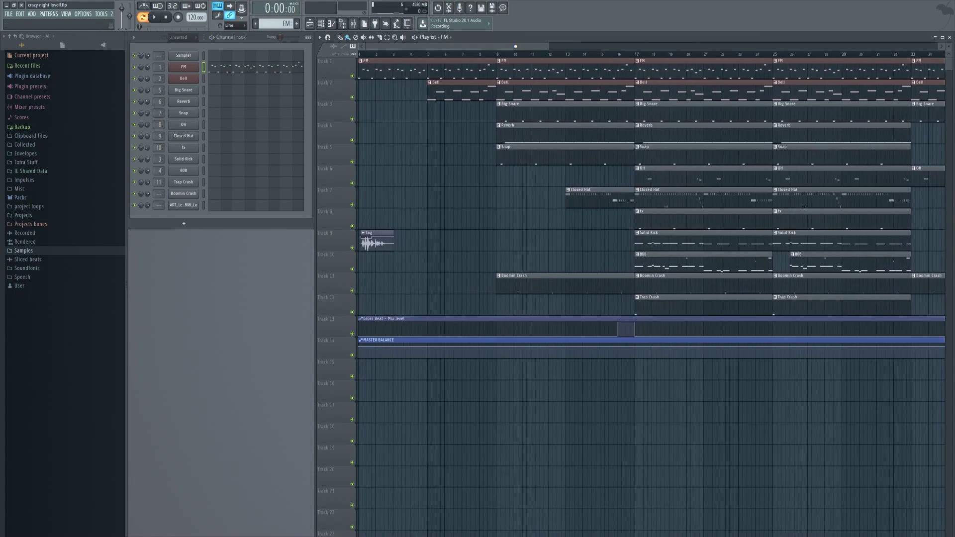
pyautogui.scroll(-4, 495, 56)
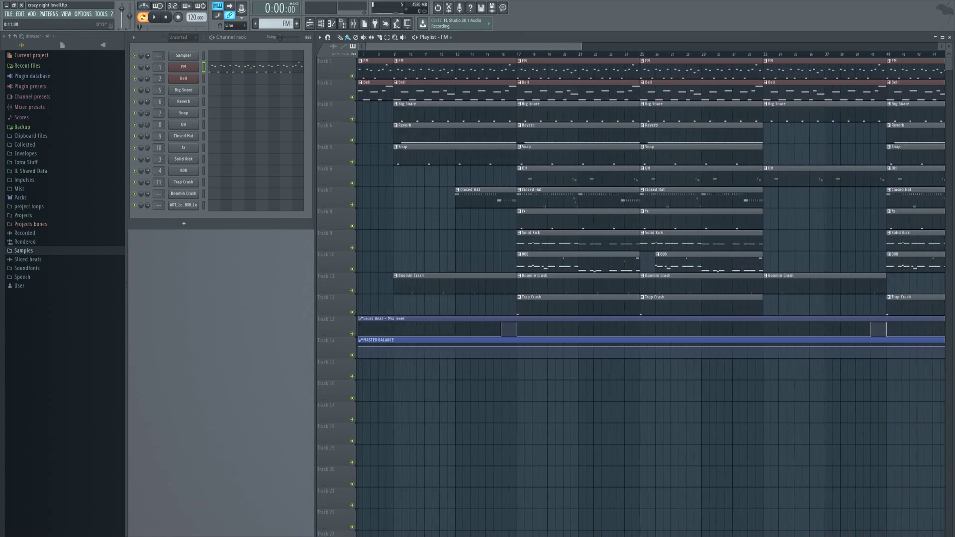
pyautogui.scroll(5, 495, 56)
pyautogui.scroll(-3, 495, 56)
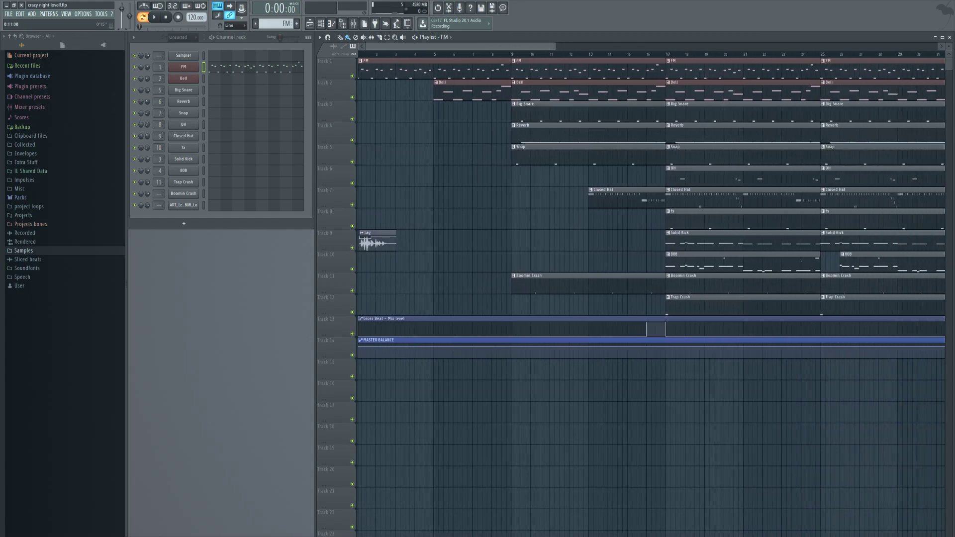
pyautogui.doubleClick(521, 85)
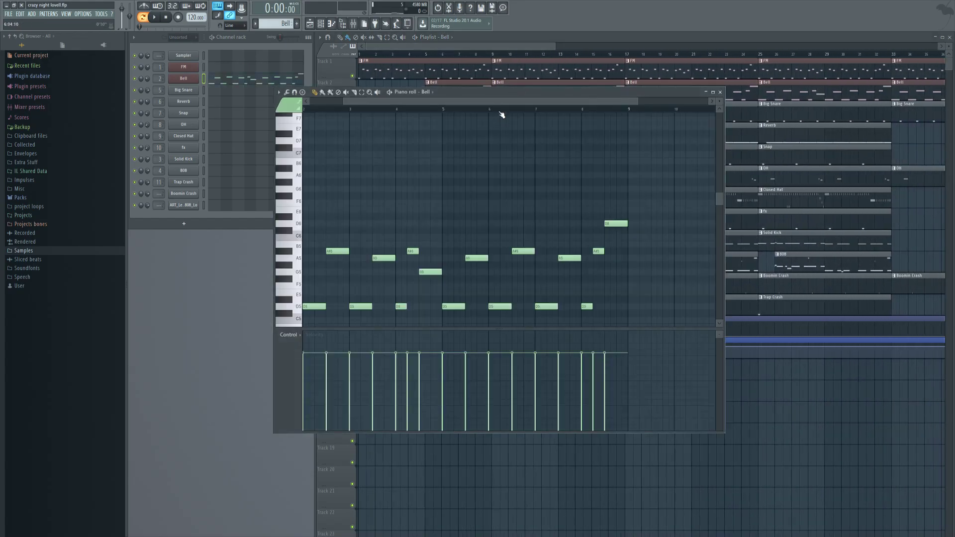
pyautogui.scroll(3, 502, 115)
pyautogui.scroll(-3, 494, 147)
pyautogui.scroll(1, 495, 104)
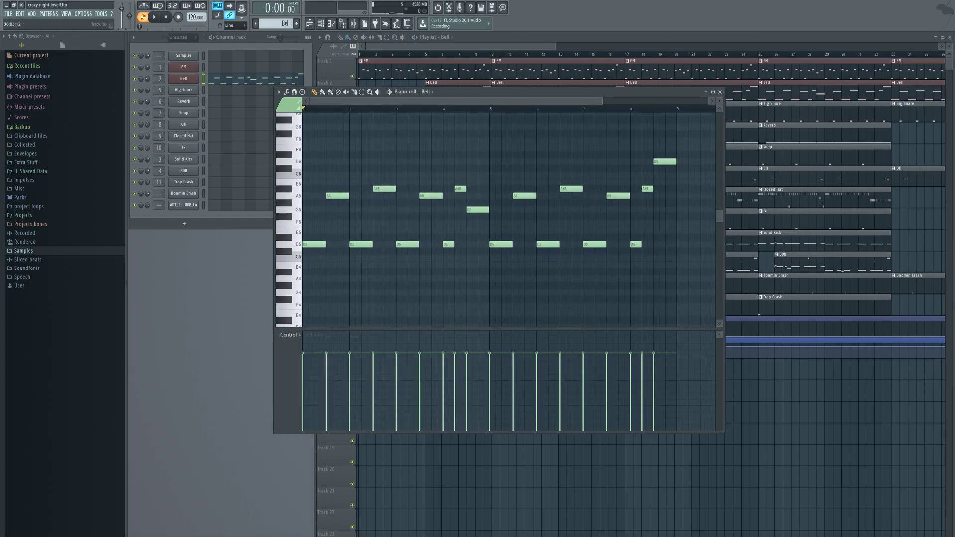
# Step: Play the Bell pattern by itself, stop playback and close its piano roll
pyautogui.press('space')
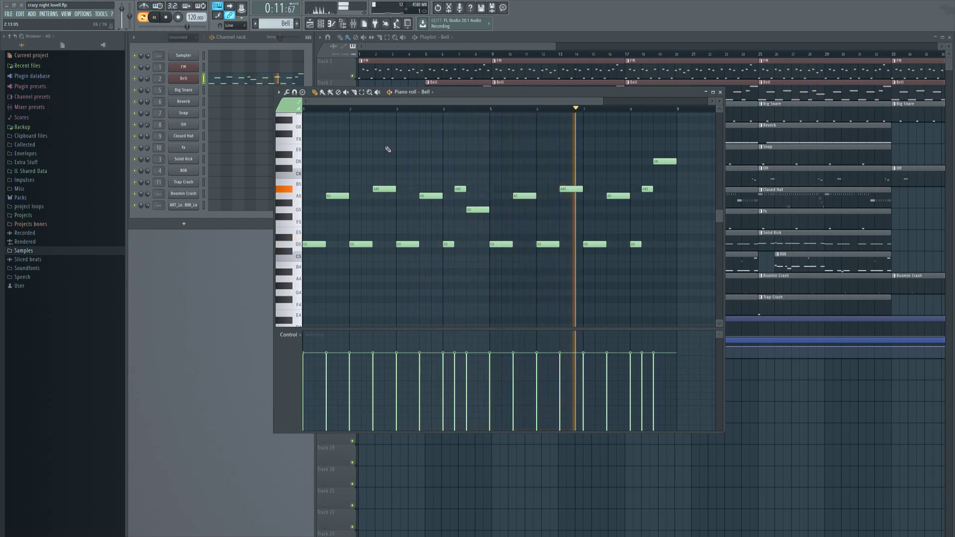
pyautogui.click(167, 18)
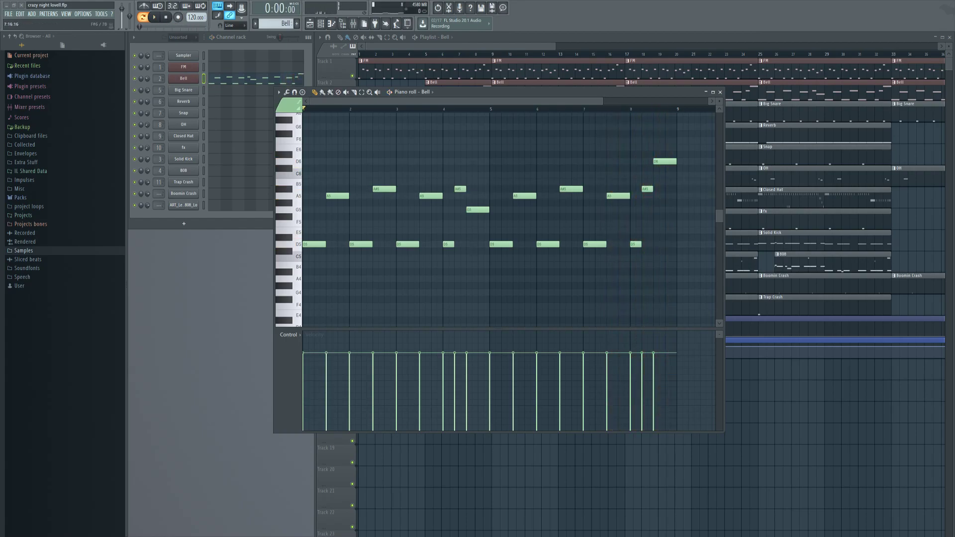
pyautogui.click(720, 93)
# Step: Open the Big Snare channel's sampler settings over the playlist, audition its sample and close the settings
pyautogui.moveTo(554, 46); pyautogui.dragTo(521, 46)
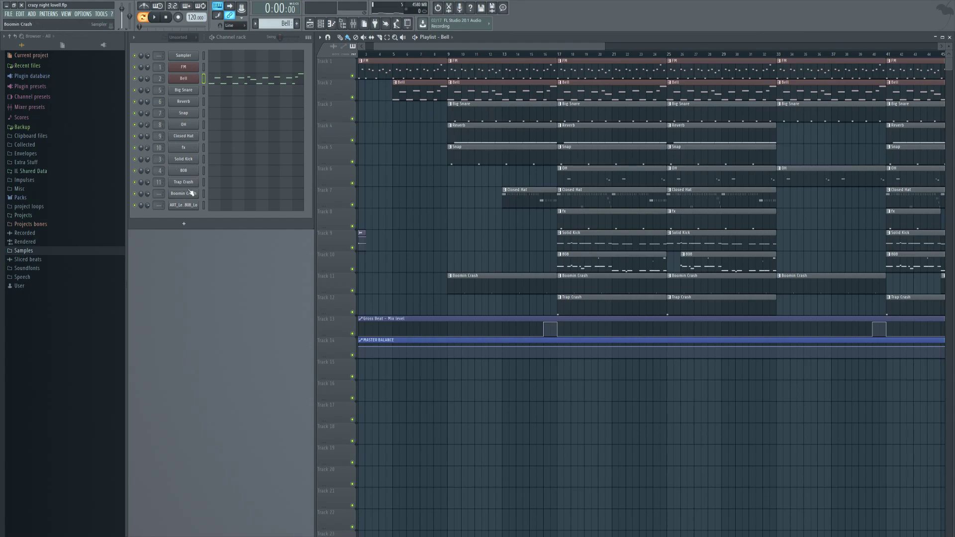
pyautogui.click(182, 93)
pyautogui.moveTo(247, 74); pyautogui.dragTo(486, 171)
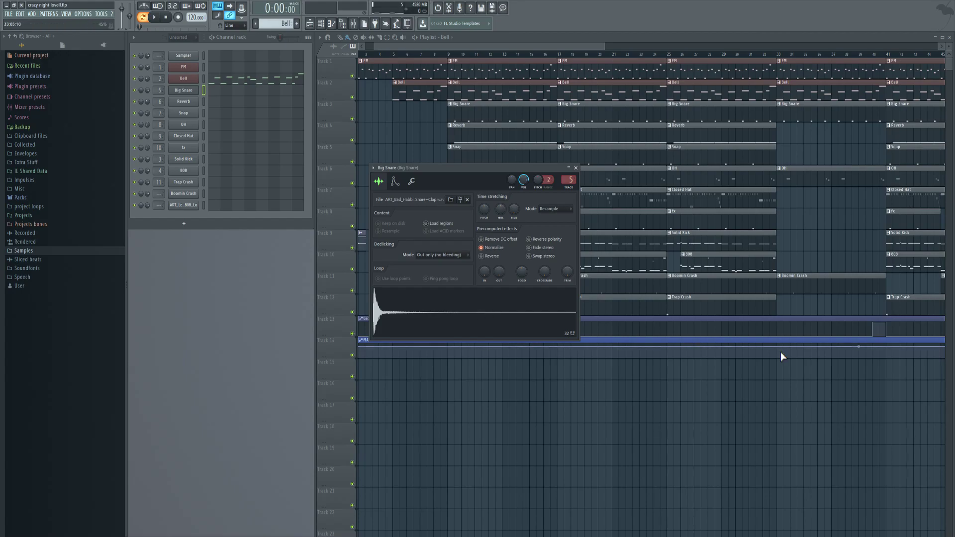
pyautogui.click(487, 312)
pyautogui.click(576, 168)
# Step: Open the Reverb pattern's notes and its channel settings, and show the channel's clap sample
pyautogui.doubleClick(506, 142)
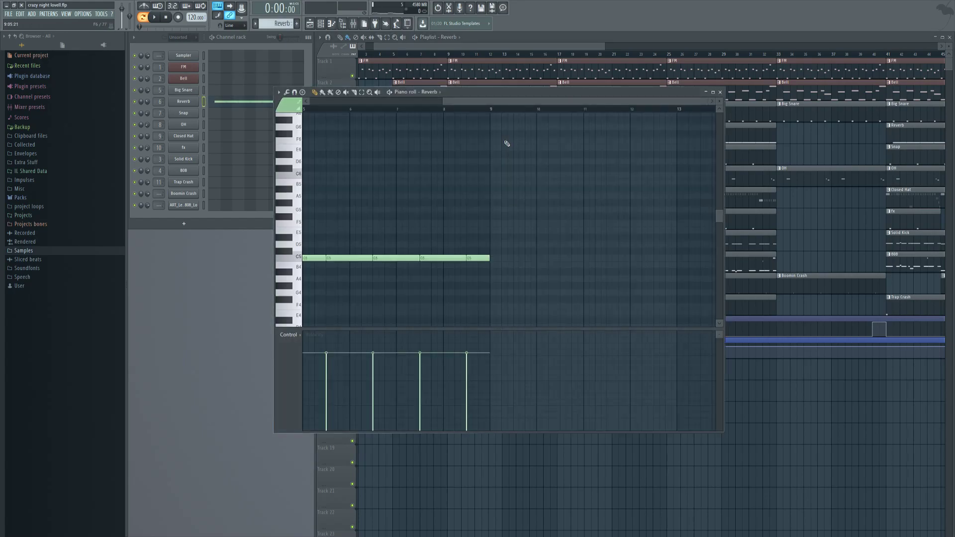
pyautogui.click(187, 103)
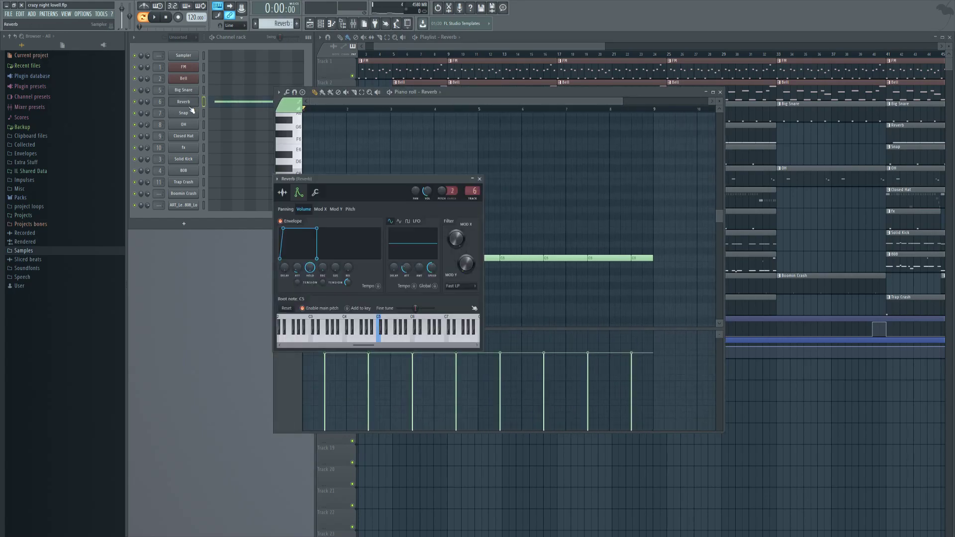
pyautogui.moveTo(379, 183); pyautogui.dragTo(515, 191)
pyautogui.click(417, 200)
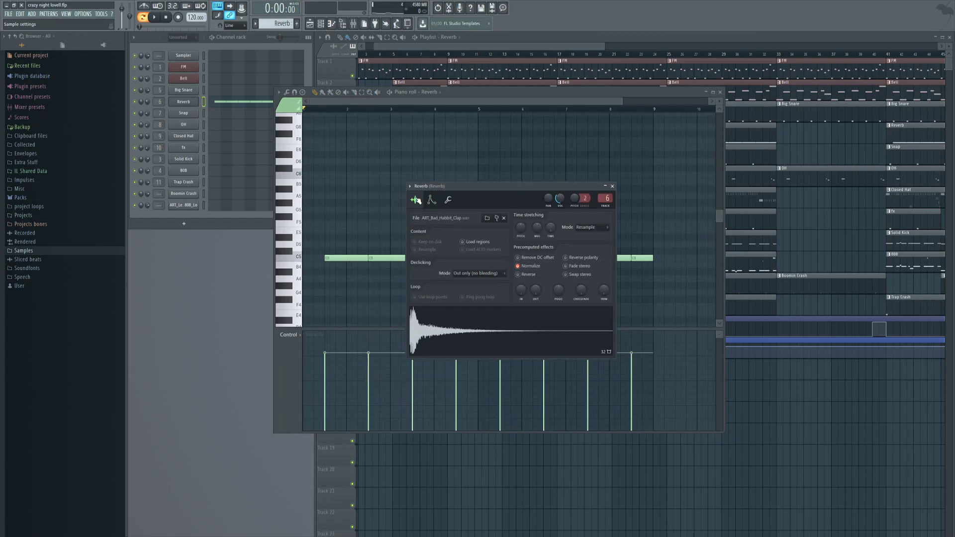
# Step: Review the Reverb channel's volume envelope and audition its clap sample with the envelope on
pyautogui.click(429, 200)
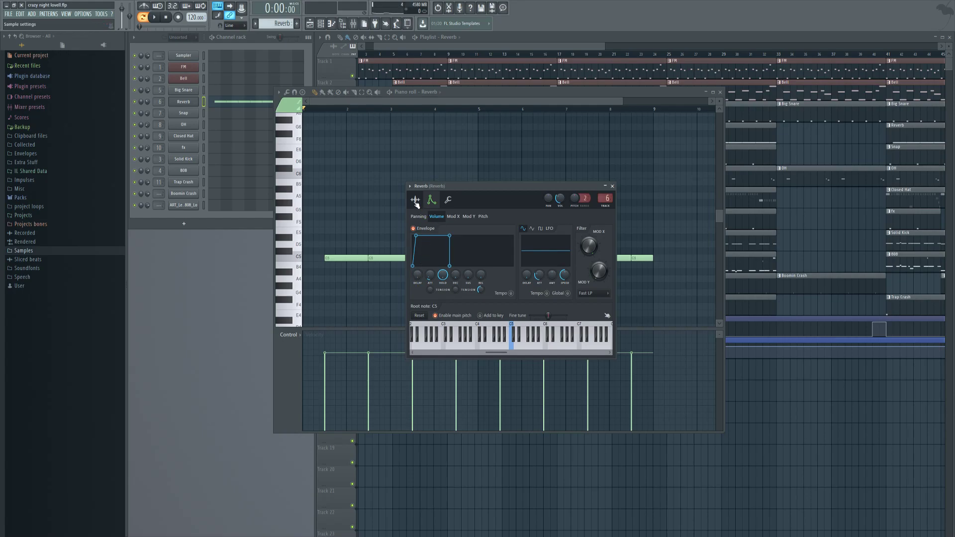
pyautogui.click(415, 200)
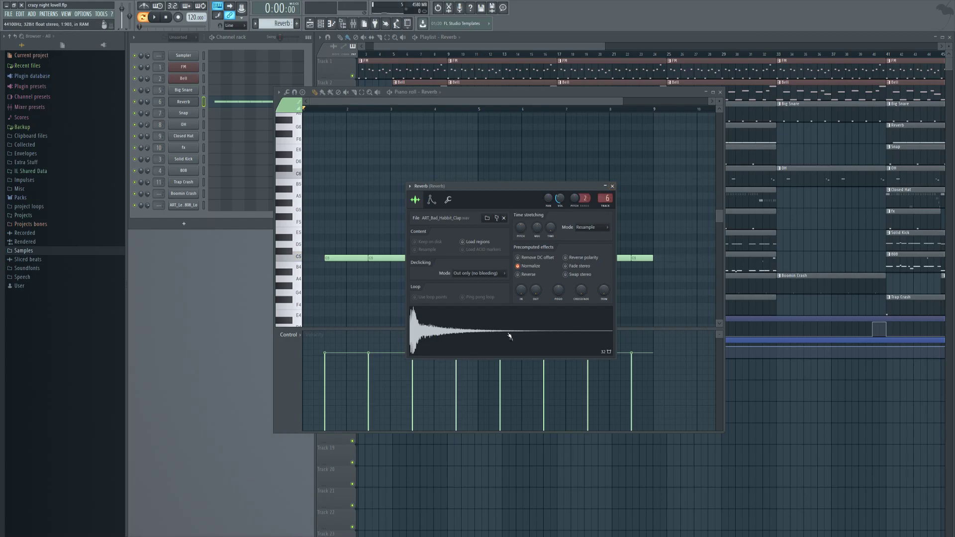
pyautogui.click(509, 336)
pyautogui.click(432, 199)
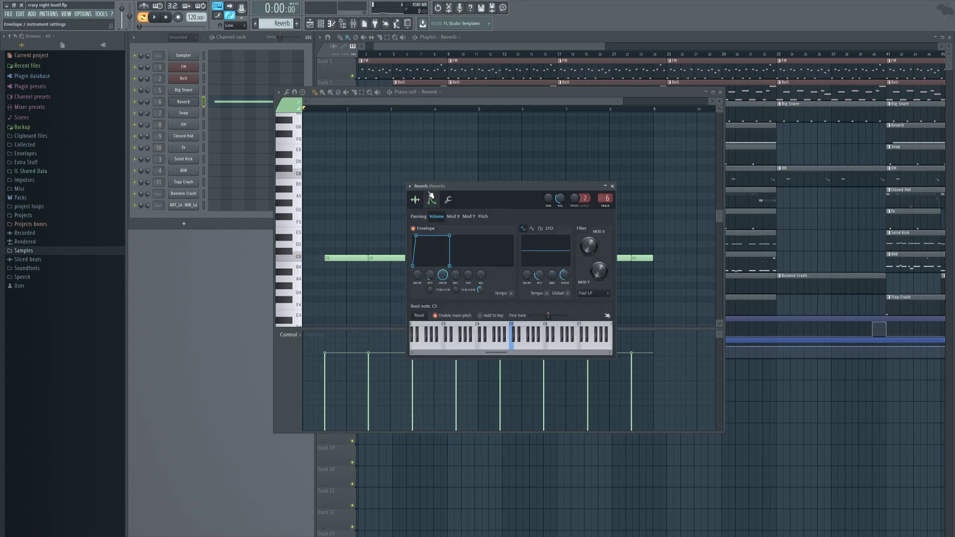
pyautogui.click(416, 201)
pyautogui.click(505, 337)
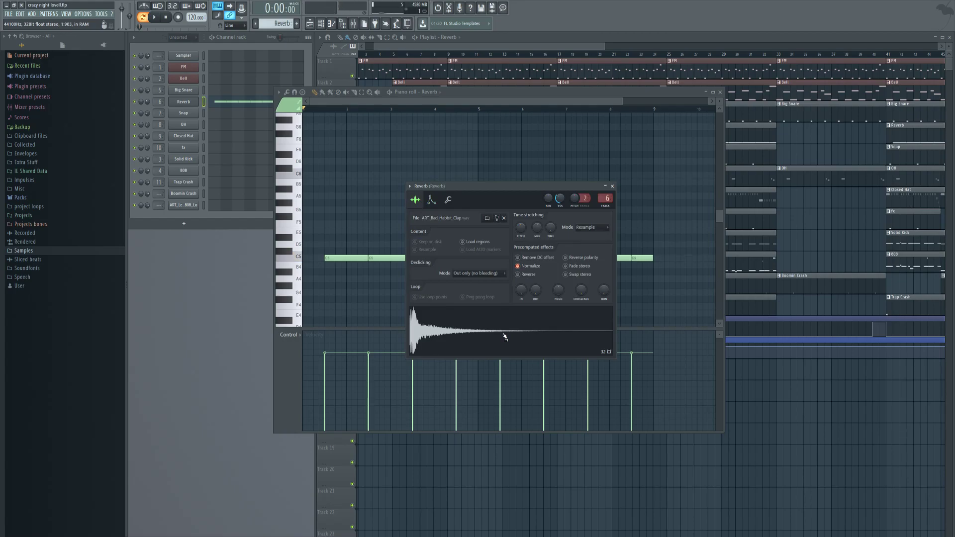
# Step: Turn off the Reverb channel's volume envelope, audition the clap sample and close the channel settings and piano roll
pyautogui.click(431, 200)
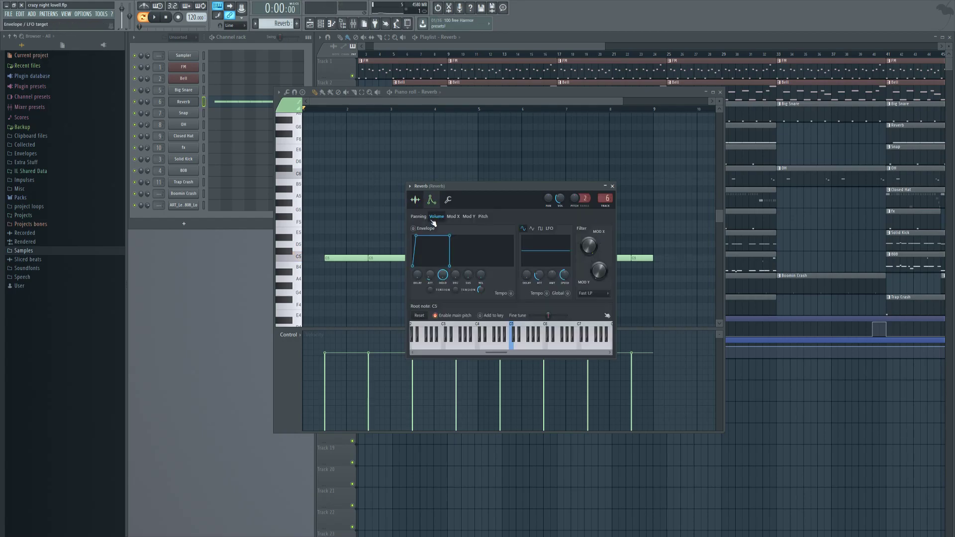
pyautogui.click(416, 205)
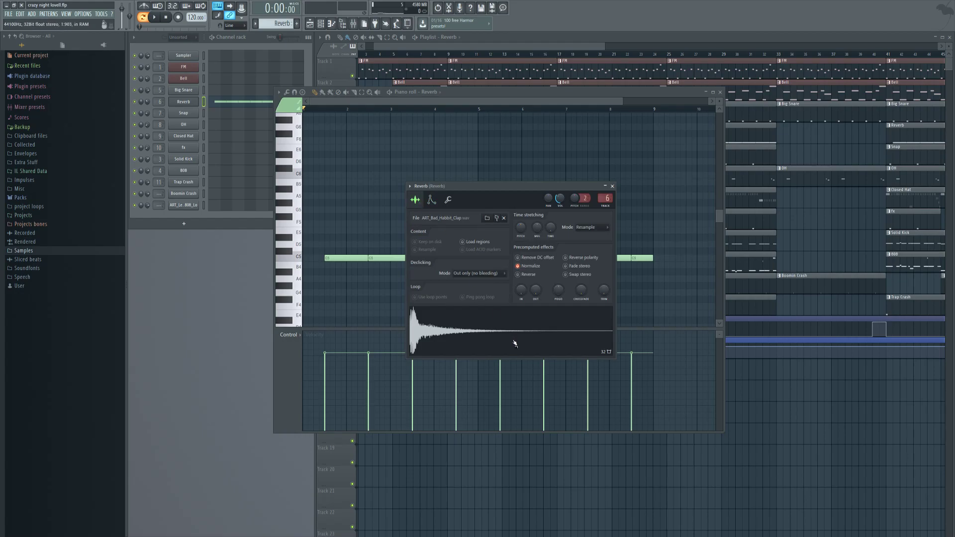
pyautogui.click(515, 343)
pyautogui.click(612, 187)
pyautogui.click(720, 92)
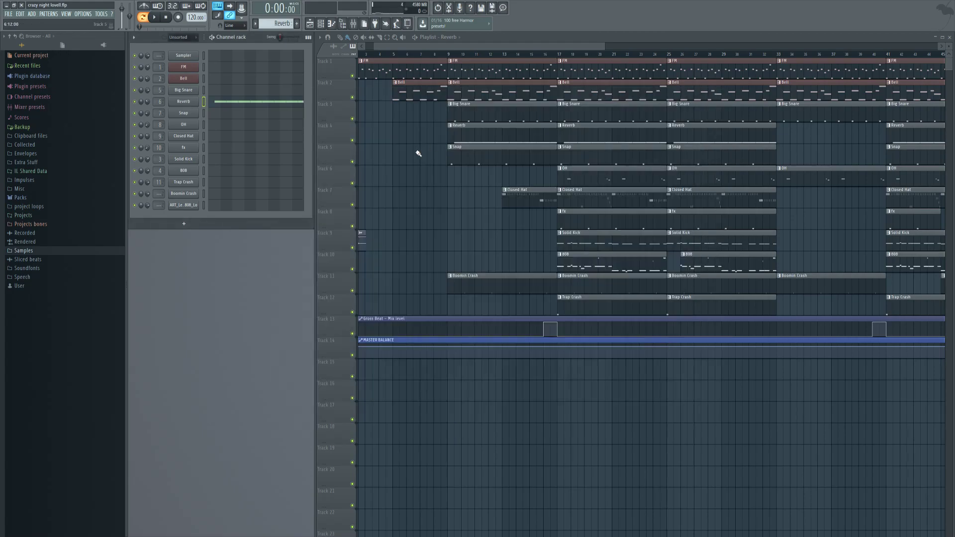
# Step: Solo the Big Snare and Reverb playlist tracks together and play them briefly from bar 9
pyautogui.rightClick(352, 120)
pyautogui.click(353, 141)
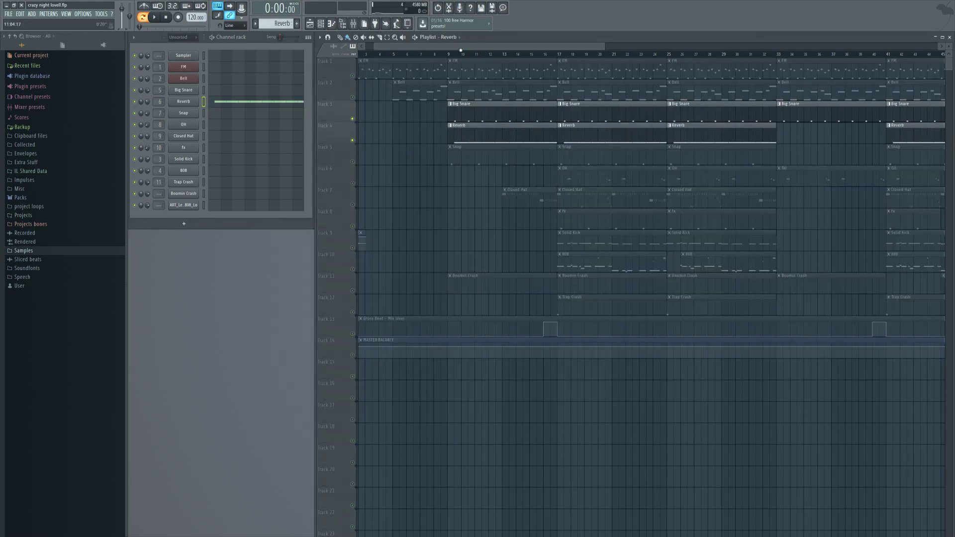
pyautogui.click(449, 56)
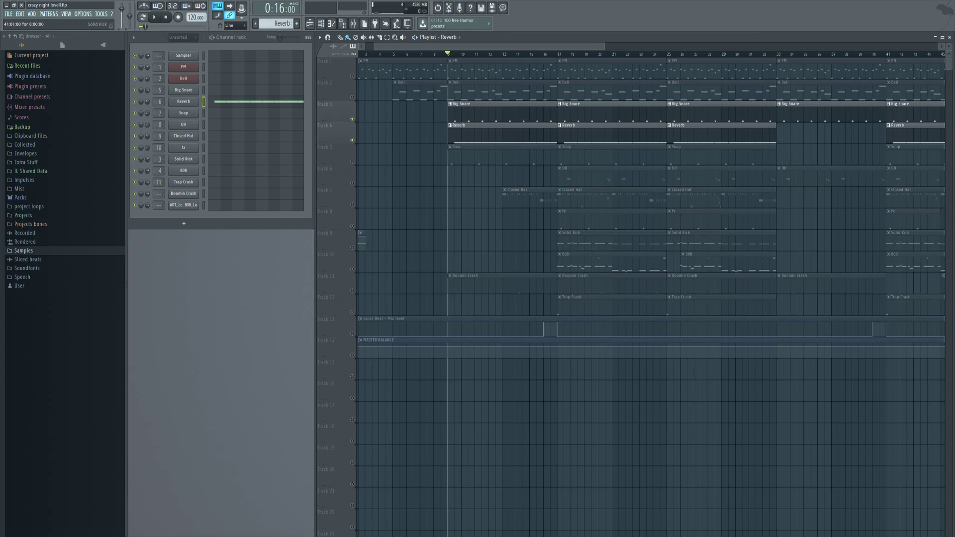
pyautogui.press('space')
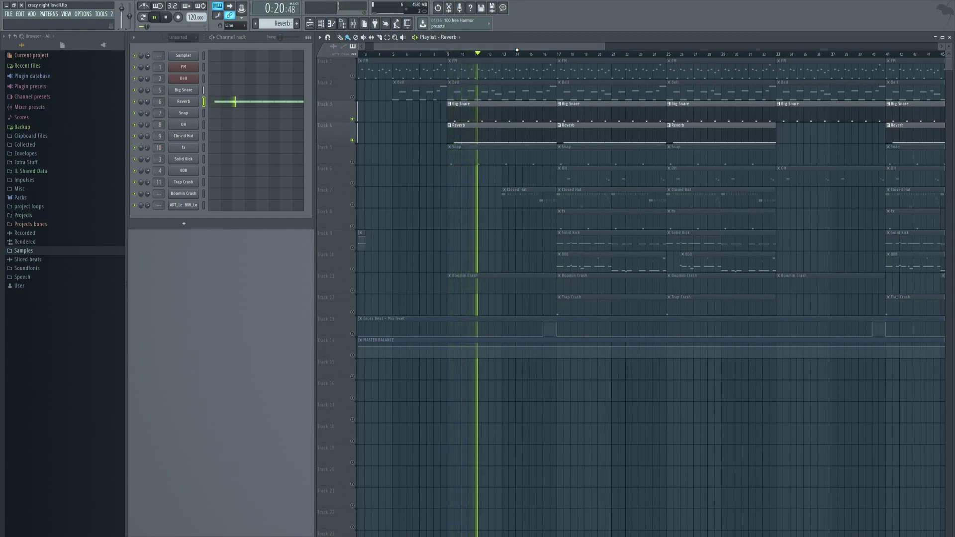
pyautogui.press('space')
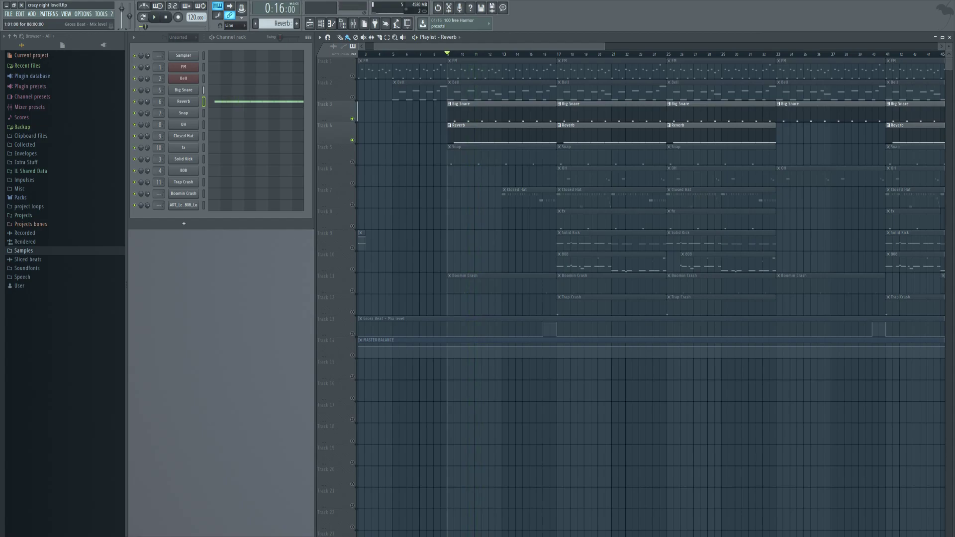
# Step: Solo the Reverb track alone and release the solo to re-enable all playlist tracks
pyautogui.rightClick(352, 140)
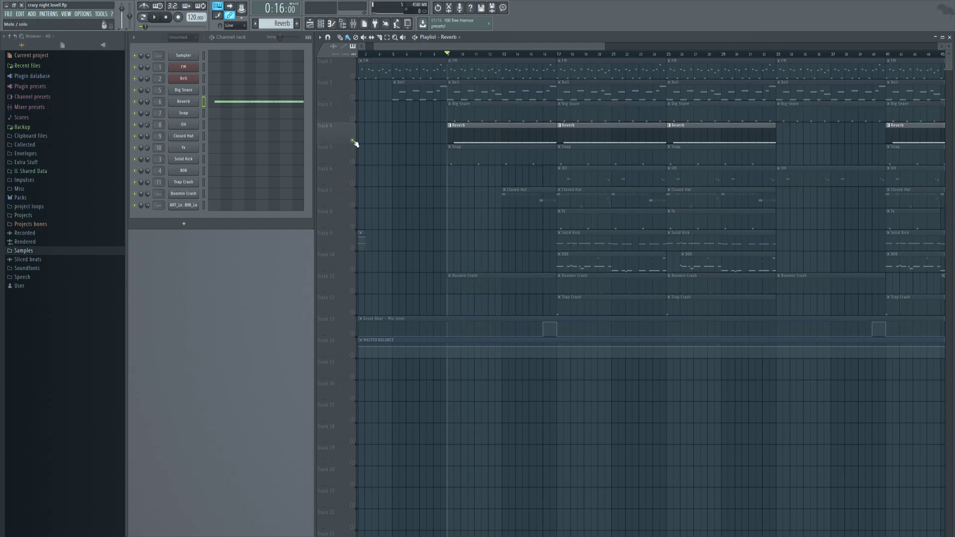
pyautogui.rightClick(353, 140)
pyautogui.scroll(-3, 478, 49)
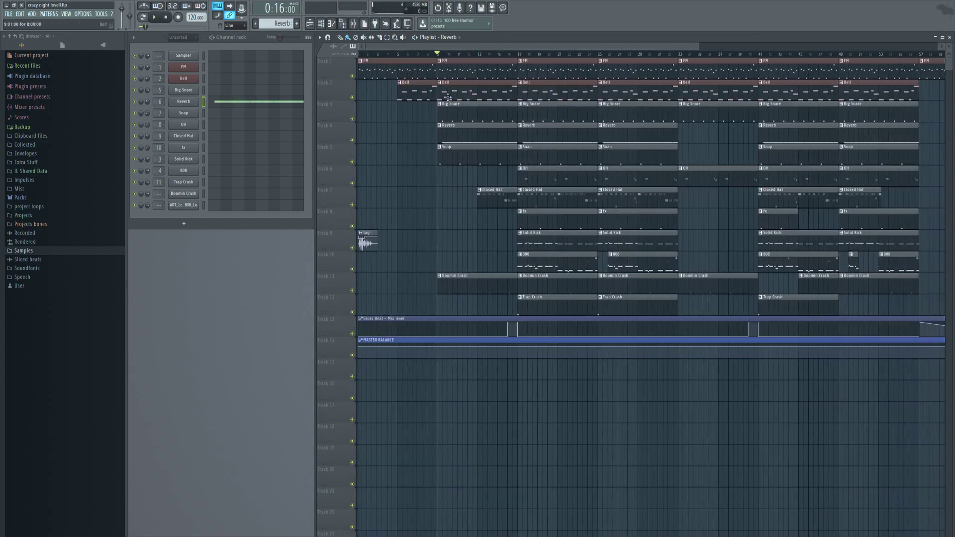
pyautogui.scroll(2, 471, 48)
pyautogui.scroll(2, 447, 48)
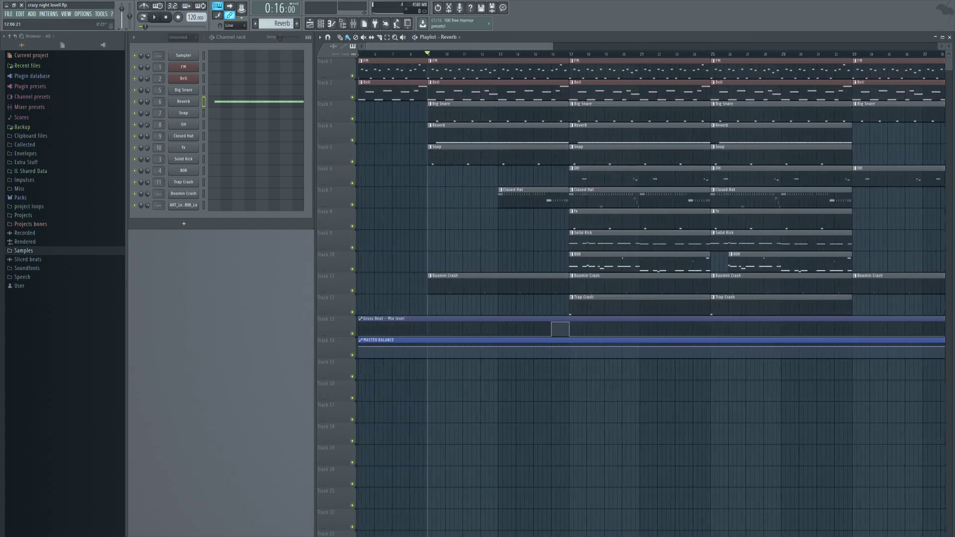
pyautogui.scroll(-2, 448, 48)
pyautogui.scroll(2, 448, 49)
pyautogui.scroll(-2, 448, 49)
pyautogui.scroll(4, 412, 130)
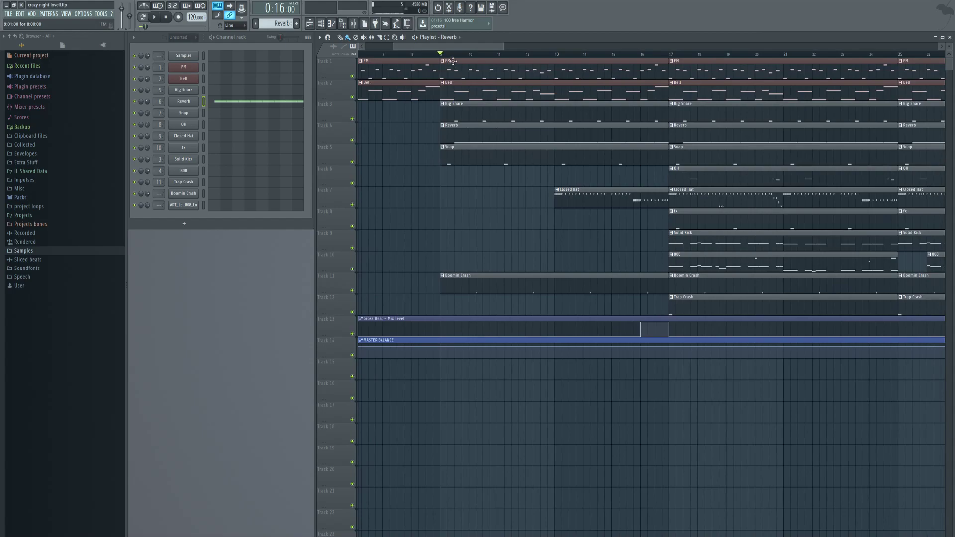
pyautogui.scroll(2, 412, 131)
pyautogui.scroll(-3, 412, 130)
pyautogui.moveTo(448, 47); pyautogui.dragTo(435, 47)
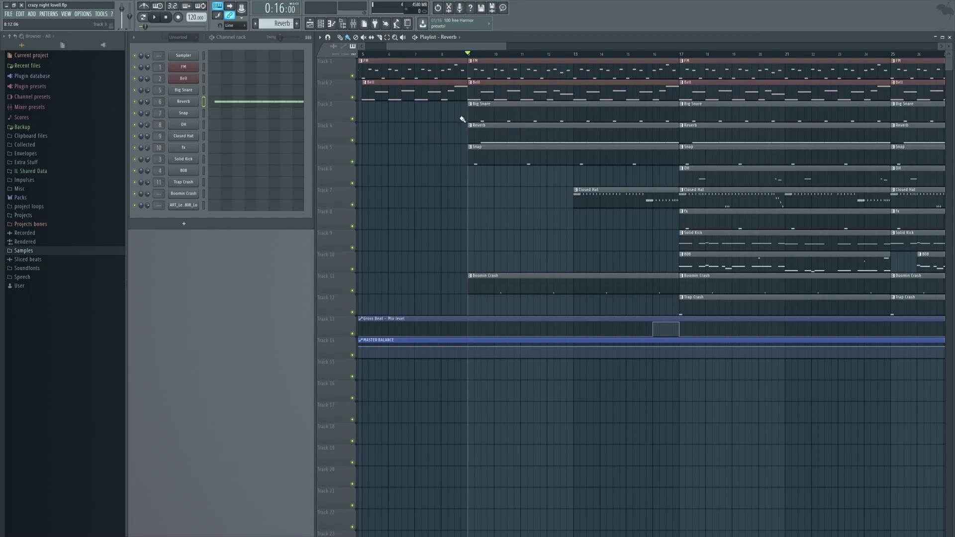
pyautogui.keyDown('ctrl'); pyautogui.scroll(-5, 448, 249); pyautogui.keyUp('ctrl')
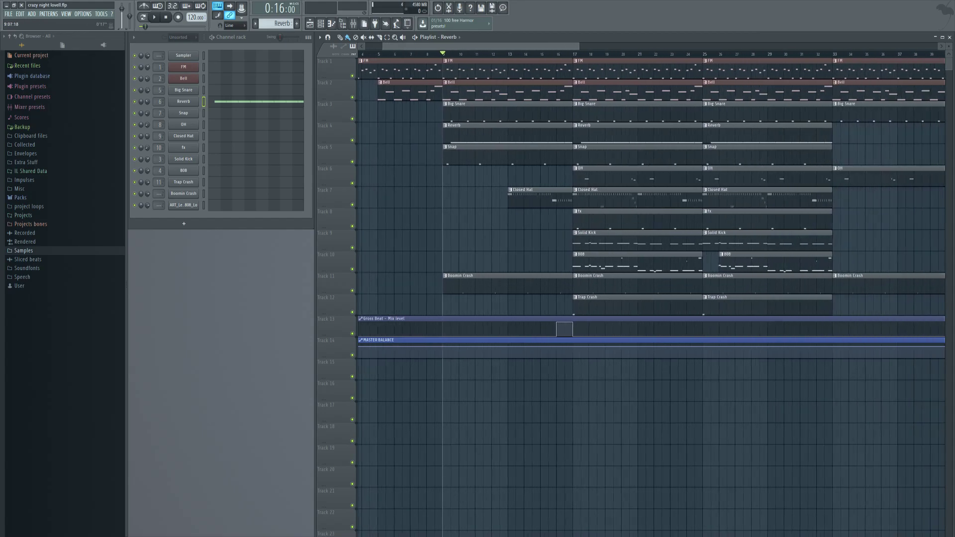
pyautogui.keyDown('ctrl'); pyautogui.scroll(-1, 405, 249); pyautogui.keyUp('ctrl')
pyautogui.keyDown('ctrl'); pyautogui.scroll(1, 405, 248); pyautogui.keyUp('ctrl')
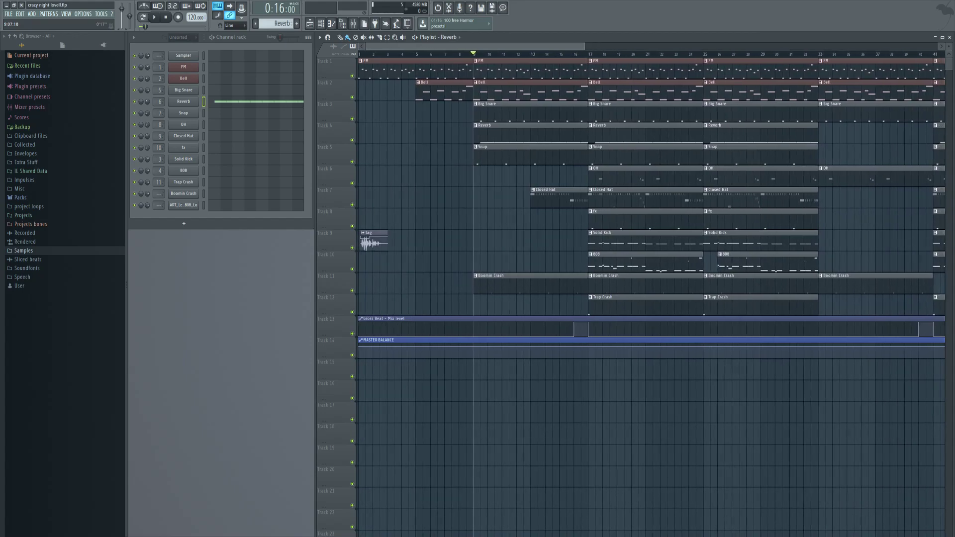
# Step: Open the Snap pattern at bar 9 in the piano roll and clear the time selection to review its notes
pyautogui.keyDown('ctrl'); pyautogui.scroll(2, 406, 249); pyautogui.keyUp('ctrl')
pyautogui.moveTo(542, 47); pyautogui.dragTo(481, 49)
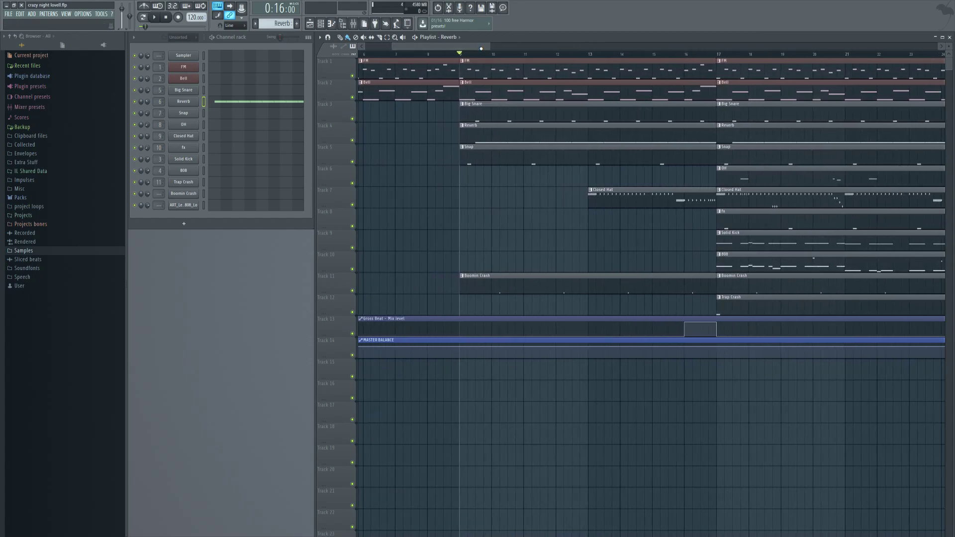
pyautogui.doubleClick(472, 158)
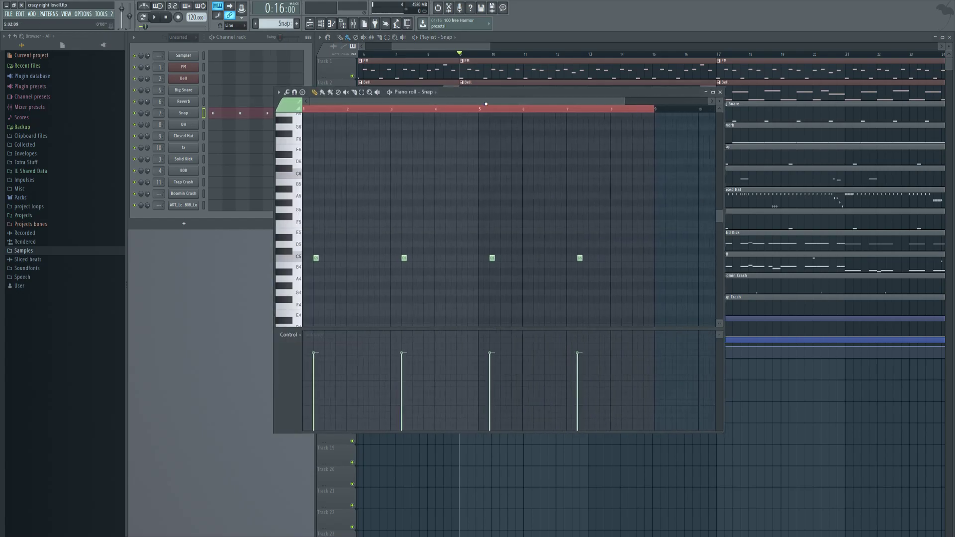
pyautogui.moveTo(668, 109); pyautogui.dragTo(417, 109)
pyautogui.rightClick(446, 180)
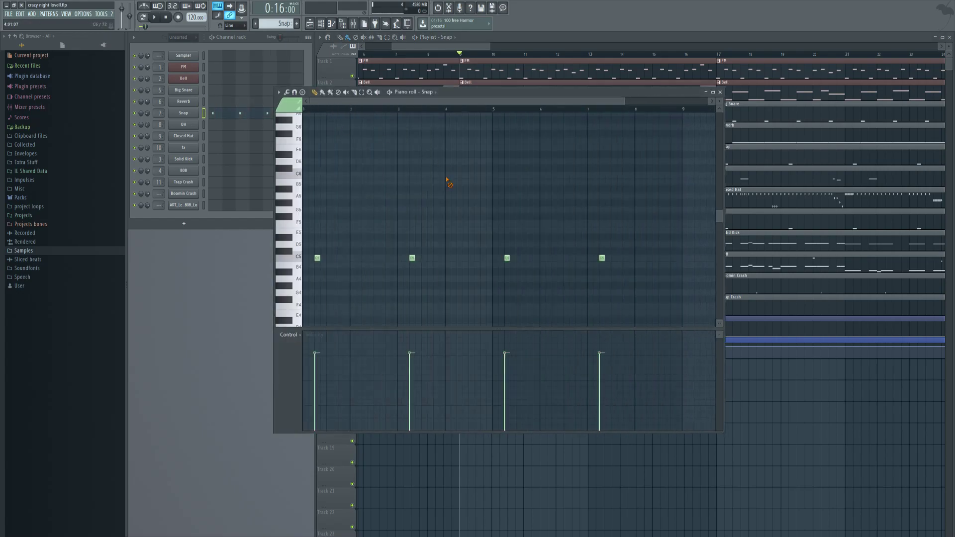
# Step: Audition the Snap channel's sample and close its channel settings and the piano roll
pyautogui.click(193, 116)
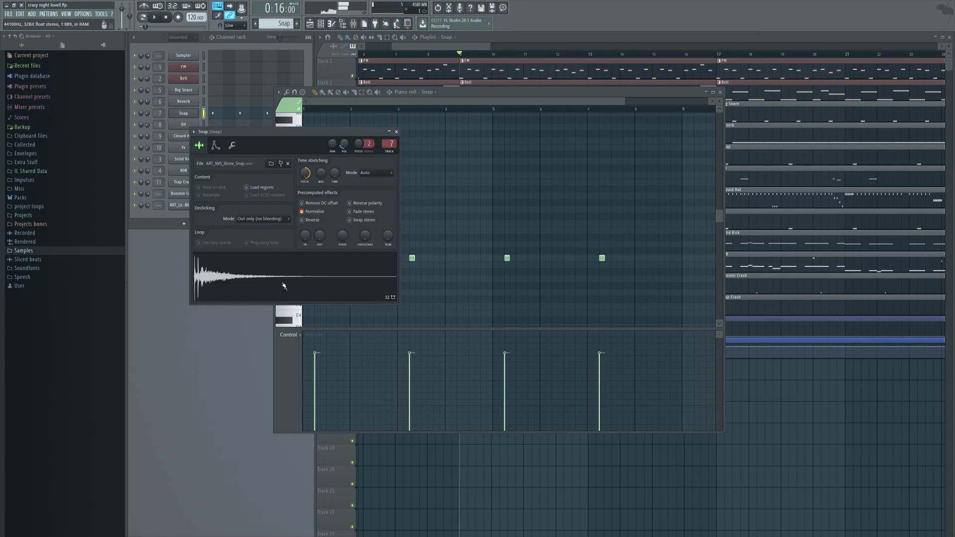
pyautogui.click(396, 132)
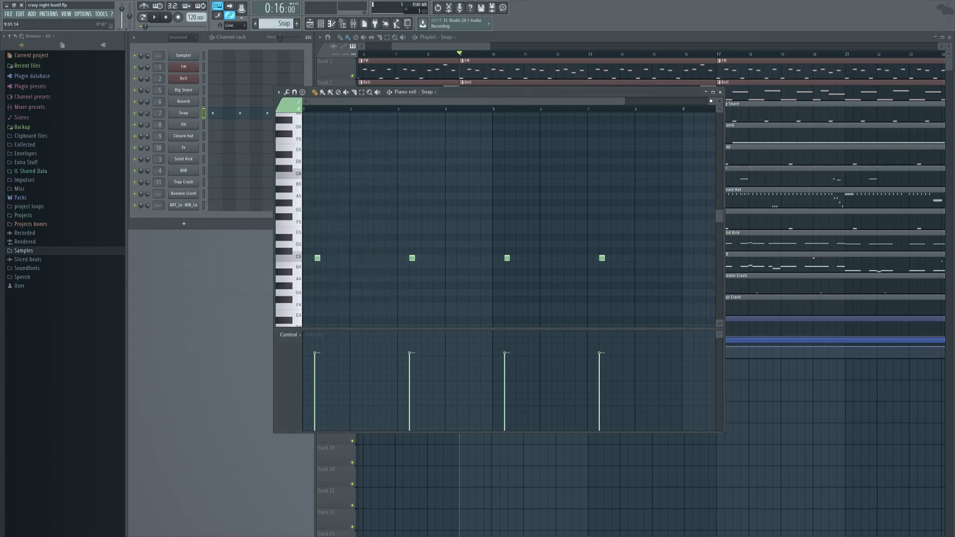
pyautogui.click(721, 92)
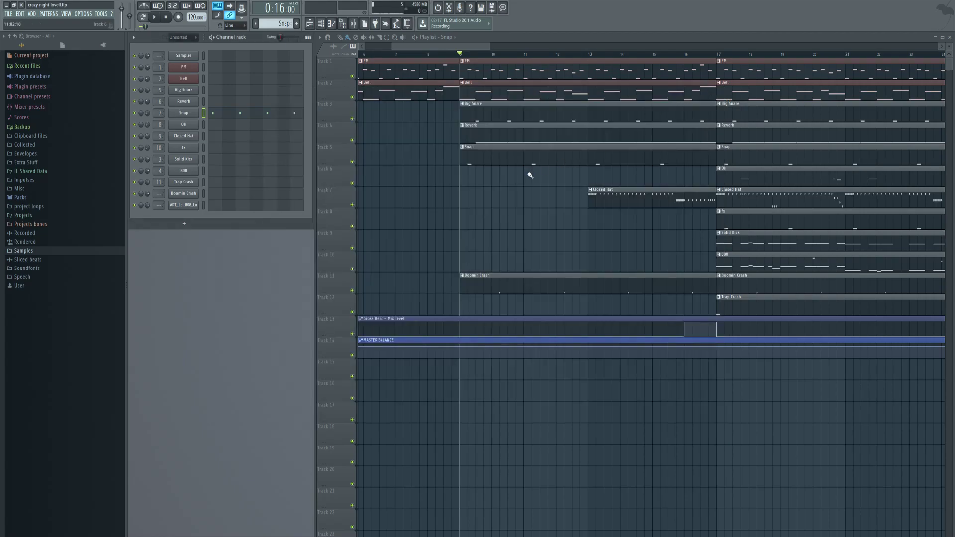
# Step: Open the OH channel's settings, audition its sample and close the settings
pyautogui.moveTo(490, 46); pyautogui.dragTo(569, 47)
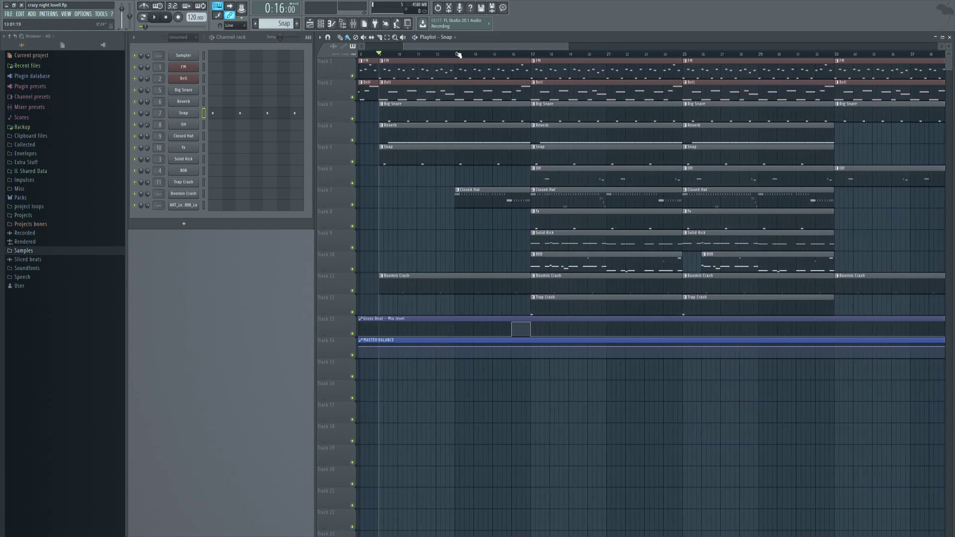
pyautogui.click(195, 126)
pyautogui.click(160, 105)
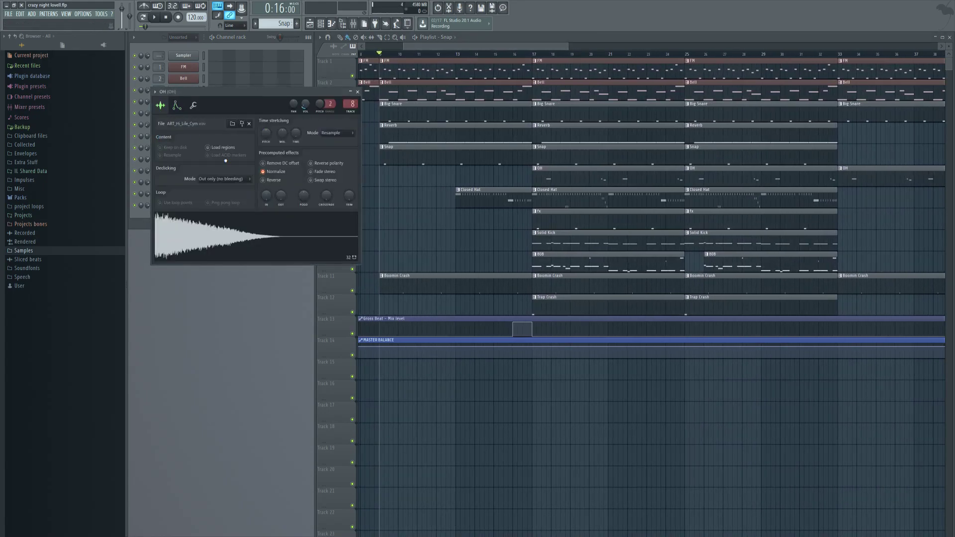
pyautogui.moveTo(233, 95); pyautogui.dragTo(382, 199)
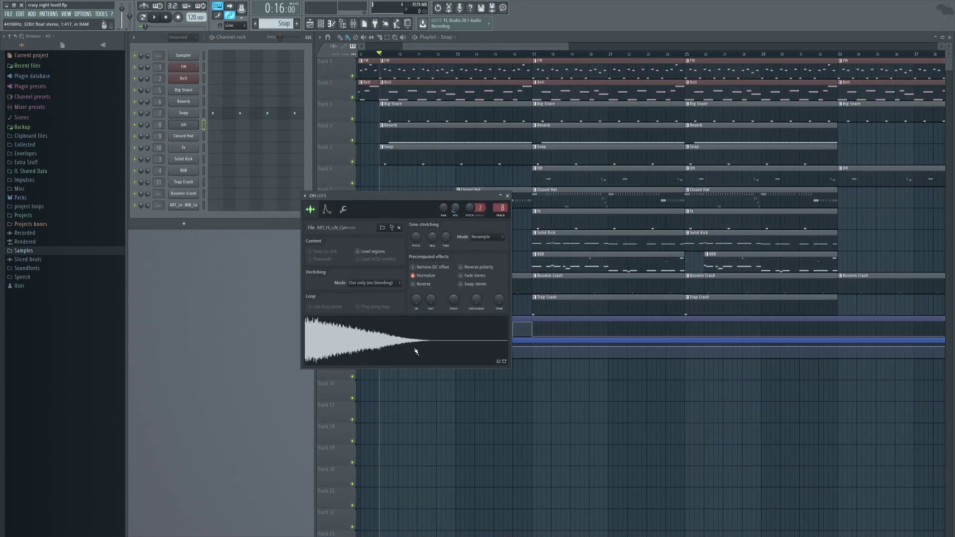
pyautogui.moveTo(416, 352); pyautogui.dragTo(450, 401)
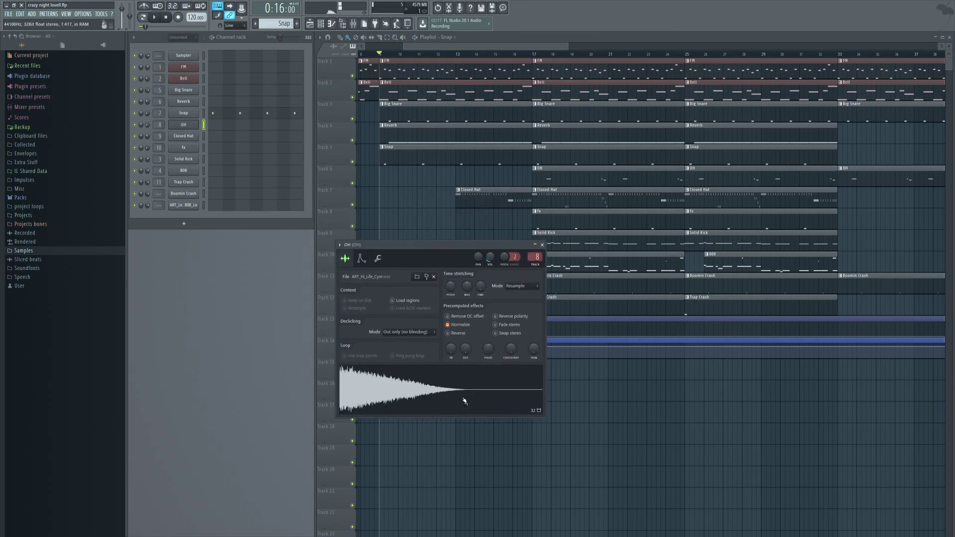
pyautogui.click(542, 245)
# Step: Review the OH pattern in the piano roll and play it briefly in pattern mode from bar 4
pyautogui.moveTo(522, 47); pyautogui.dragTo(518, 79)
pyautogui.doubleClick(537, 182)
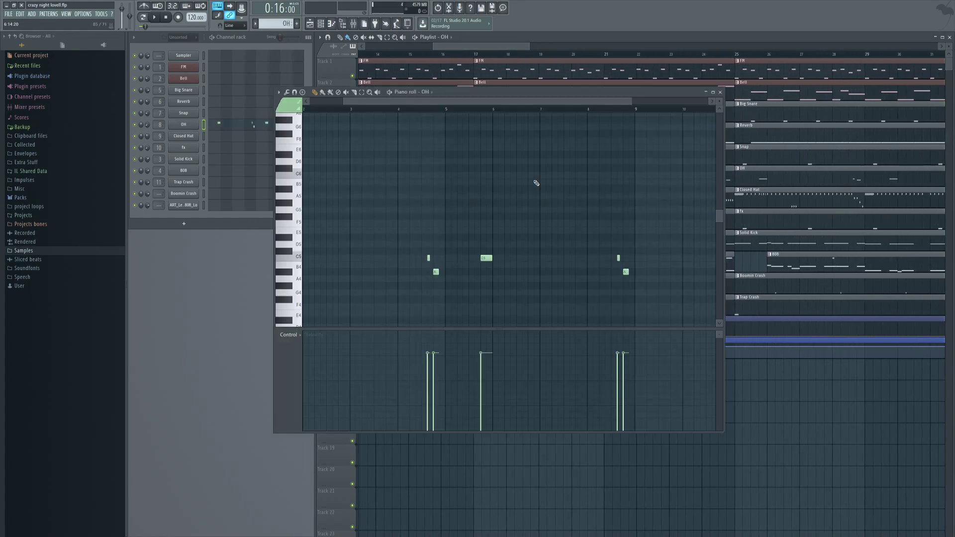
pyautogui.moveTo(476, 102); pyautogui.dragTo(420, 113)
pyautogui.click(146, 20)
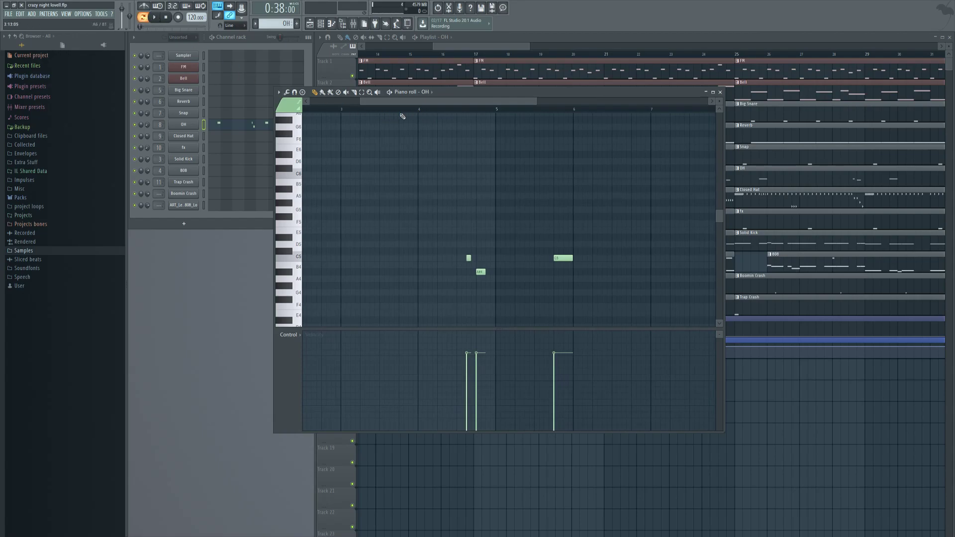
pyautogui.click(421, 113)
pyautogui.press('space')
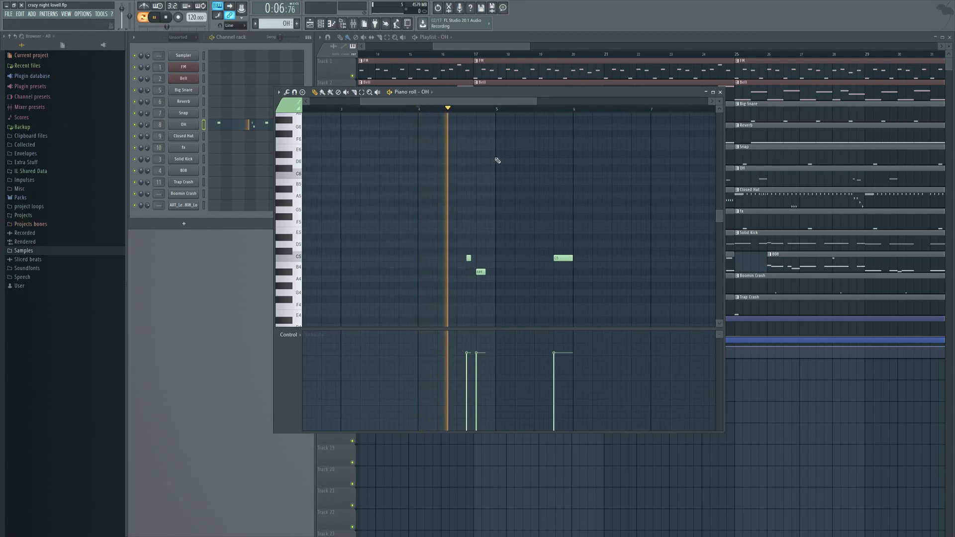
pyautogui.press('space')
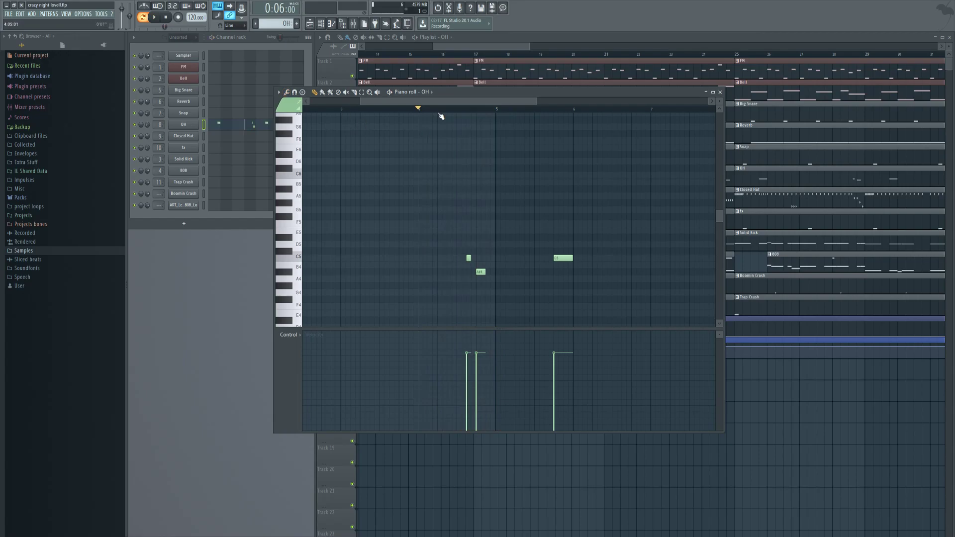
pyautogui.click(720, 92)
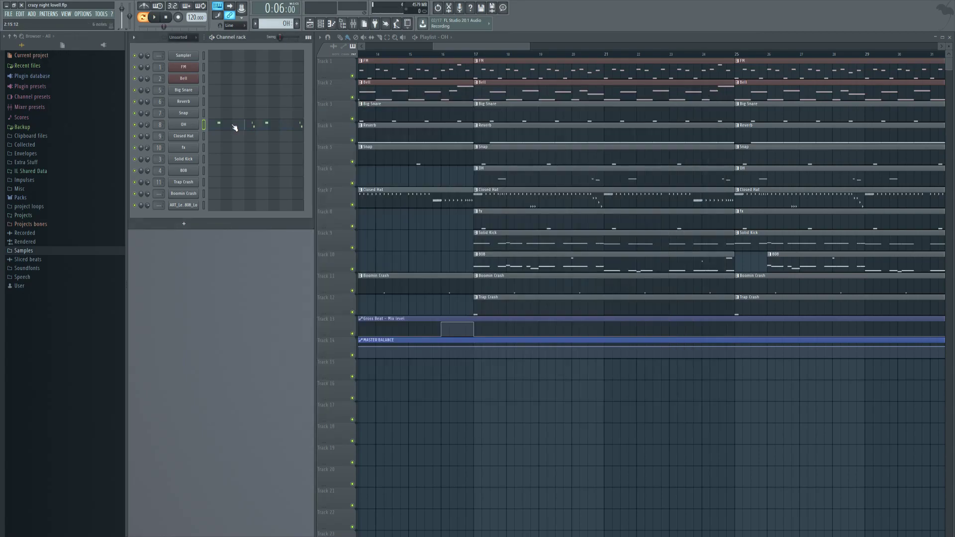
# Step: Check the OH channel's volume envelope and review the OH pattern's notes again in the piano roll
pyautogui.click(191, 125)
pyautogui.click(362, 260)
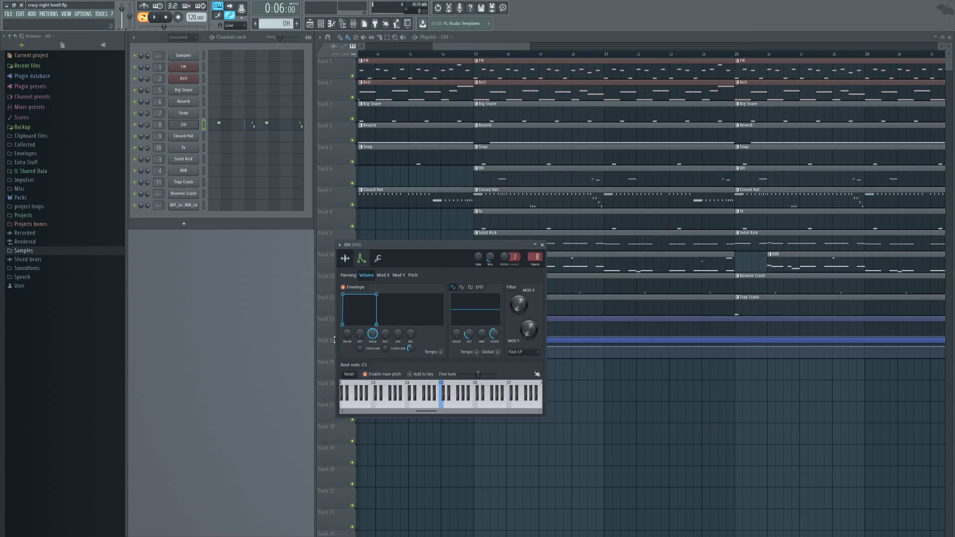
pyautogui.click(543, 245)
pyautogui.doubleClick(603, 182)
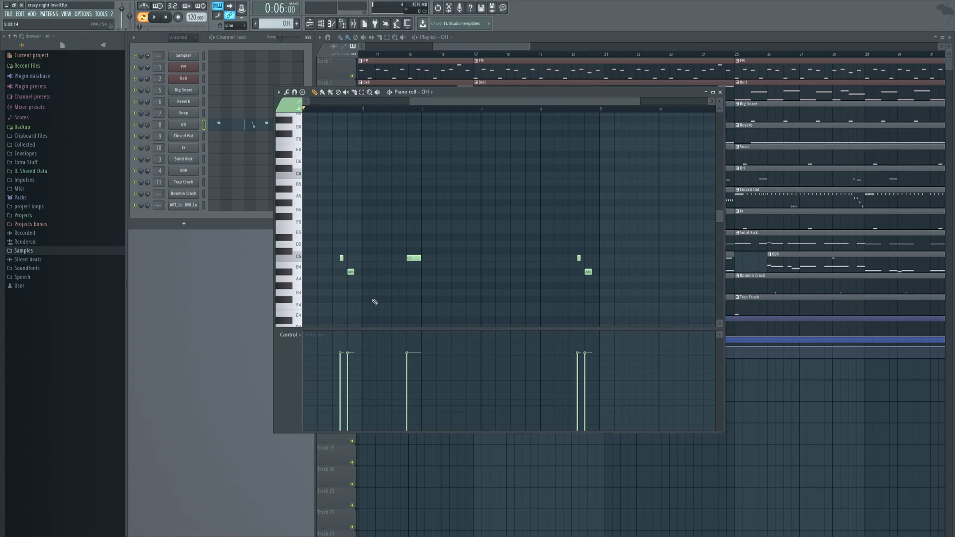
pyautogui.click(720, 92)
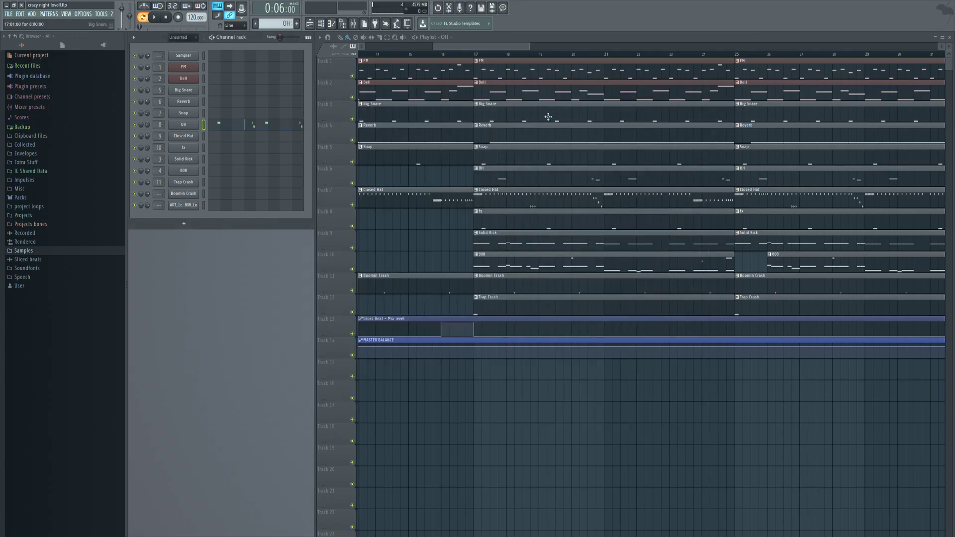
# Step: Review the Closed Hat pattern's notes and velocities in the piano roll and play the pattern from its start
pyautogui.scroll(-3, 532, 86)
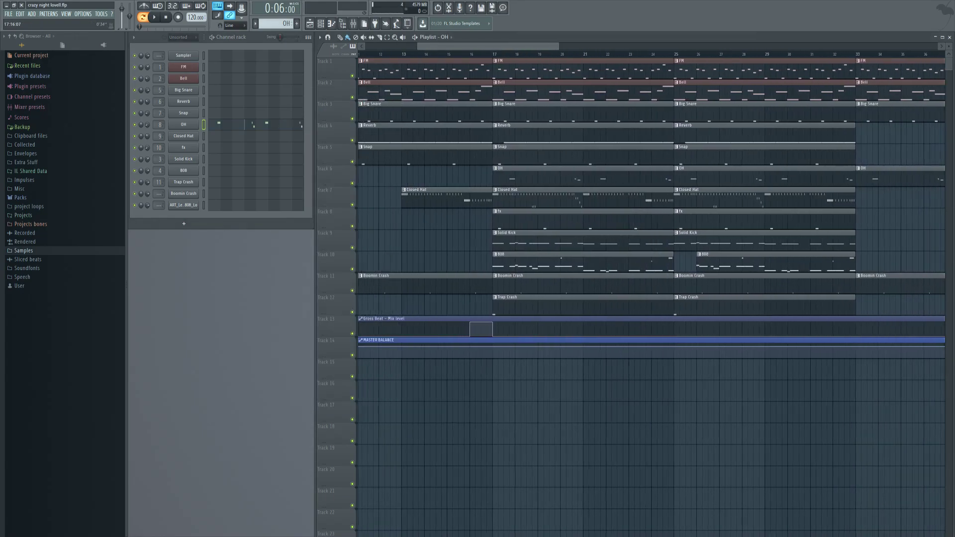
pyautogui.doubleClick(504, 199)
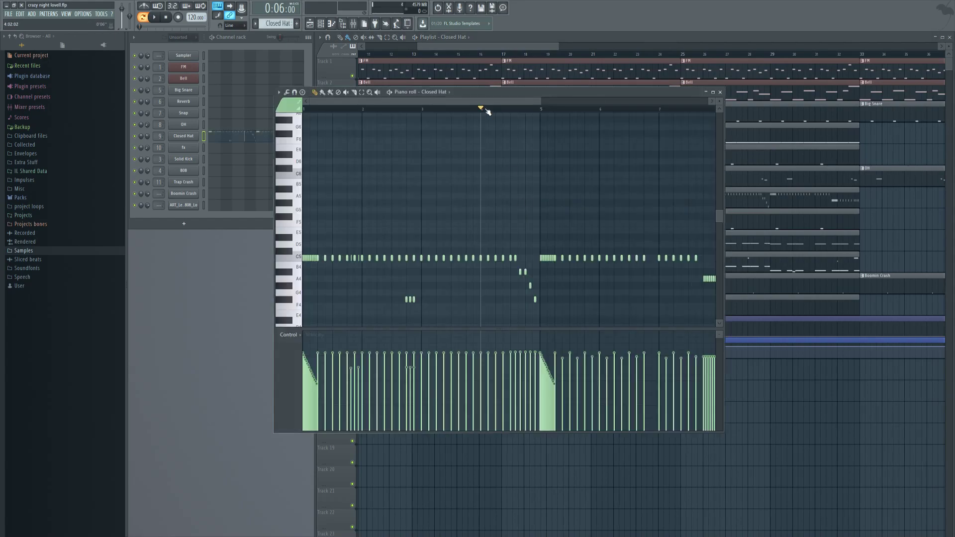
pyautogui.scroll(-1, 346, 118)
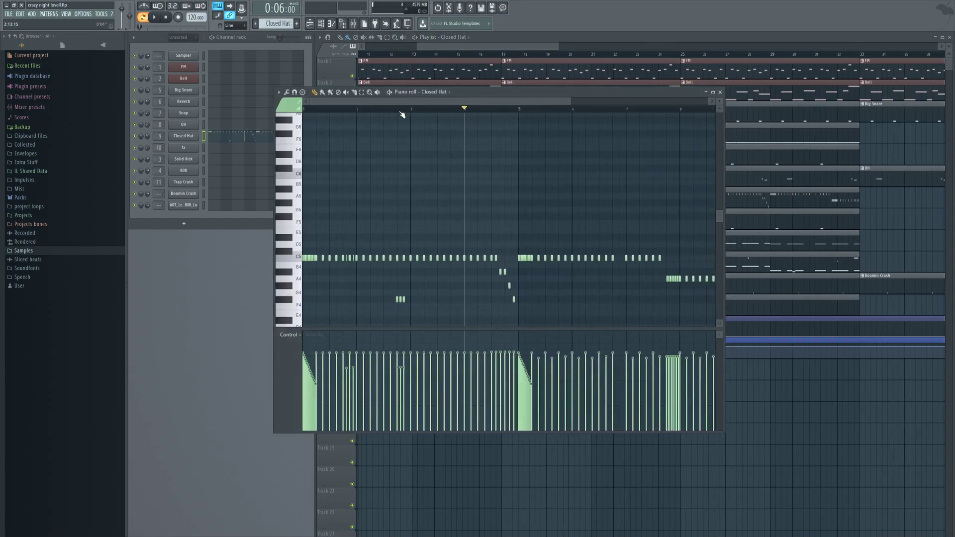
pyautogui.press('space')
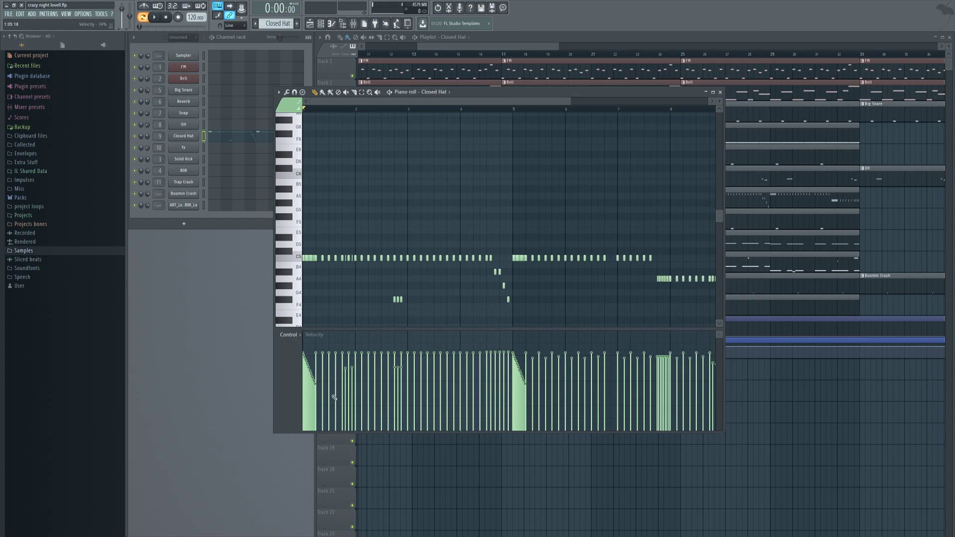
pyautogui.scroll(-2, 434, 104)
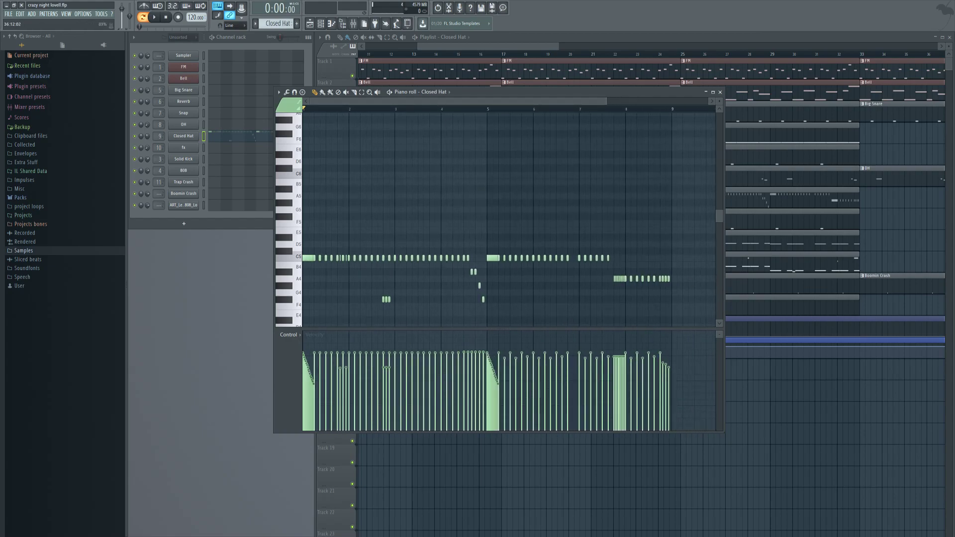
pyautogui.press('space')
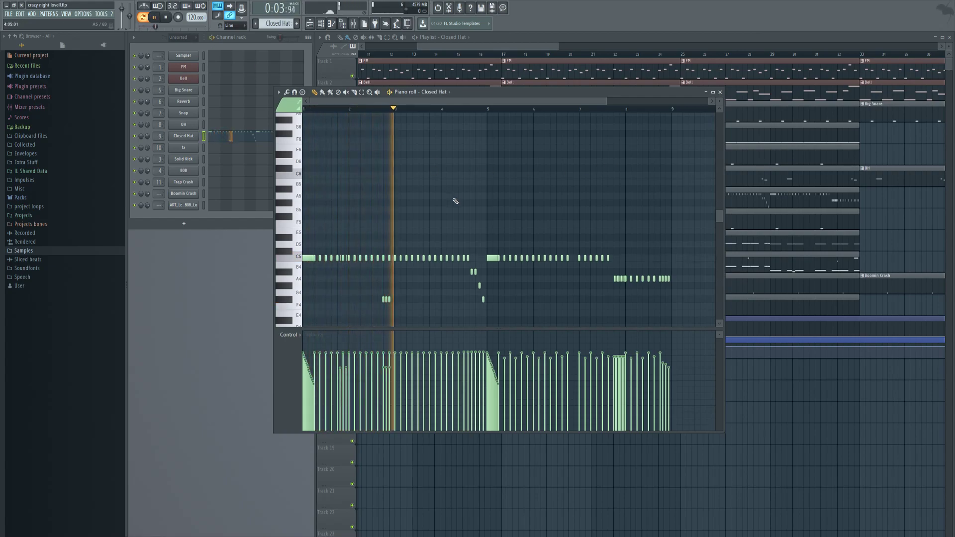
pyautogui.click(167, 19)
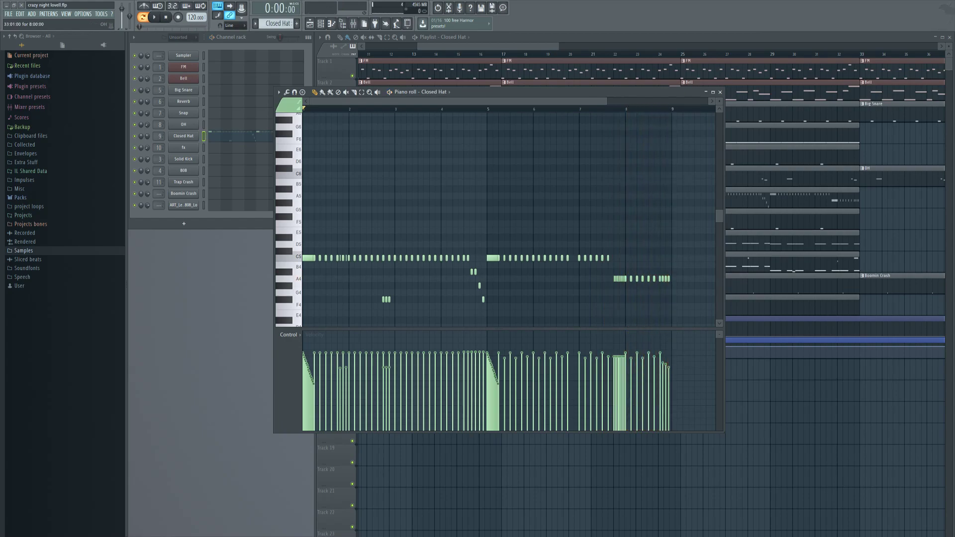
pyautogui.click(720, 92)
# Step: Inspect the Closed Hat mixer track's effect slots and the Closed Hat channel's sample settings, including its fade out
pyautogui.click(353, 23)
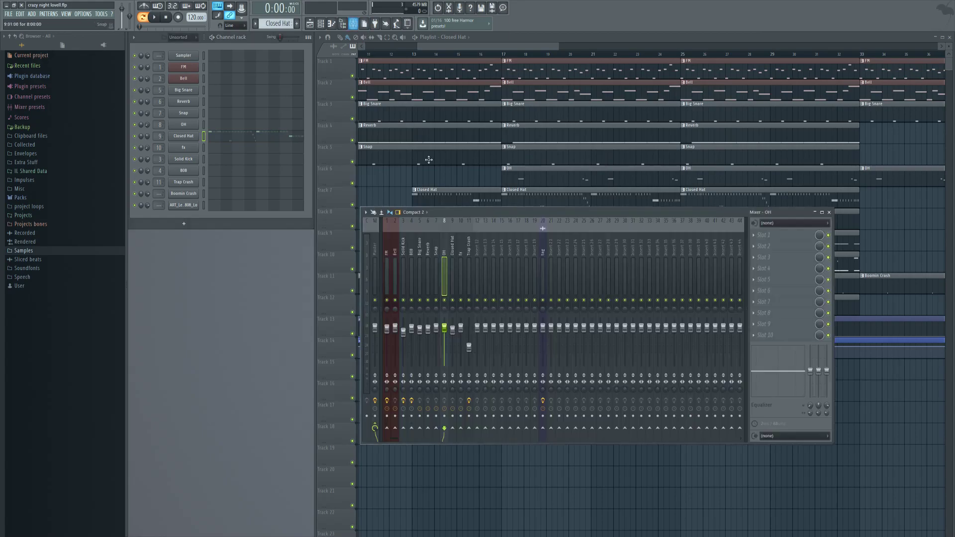
pyautogui.click(453, 250)
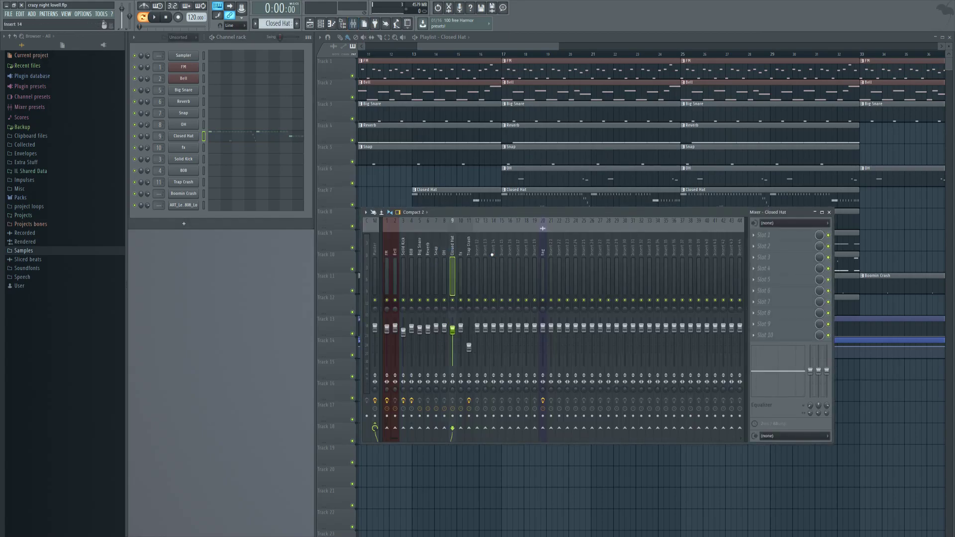
pyautogui.click(830, 213)
pyautogui.click(183, 136)
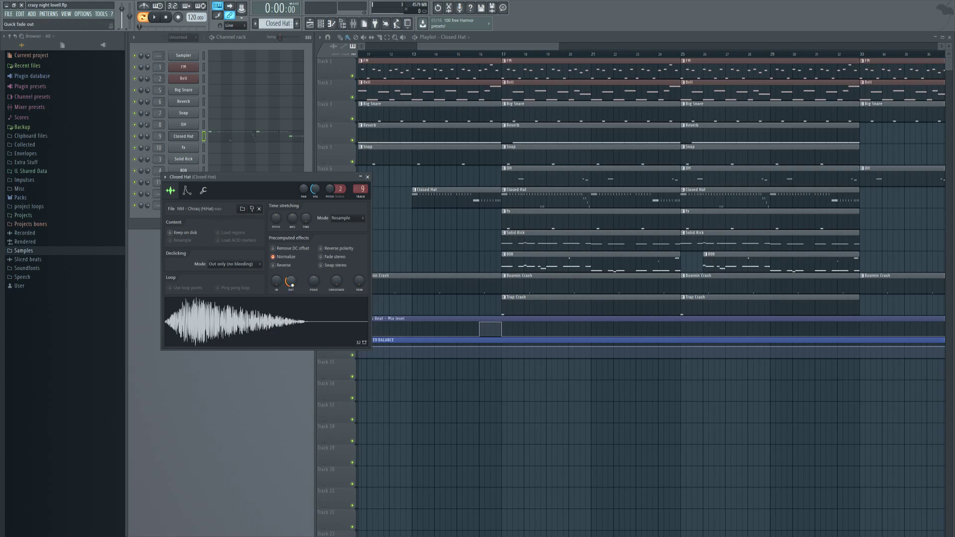
pyautogui.click(367, 178)
# Step: Open the fx pattern in the piano roll and clear the time selection to review its notes
pyautogui.doubleClick(526, 219)
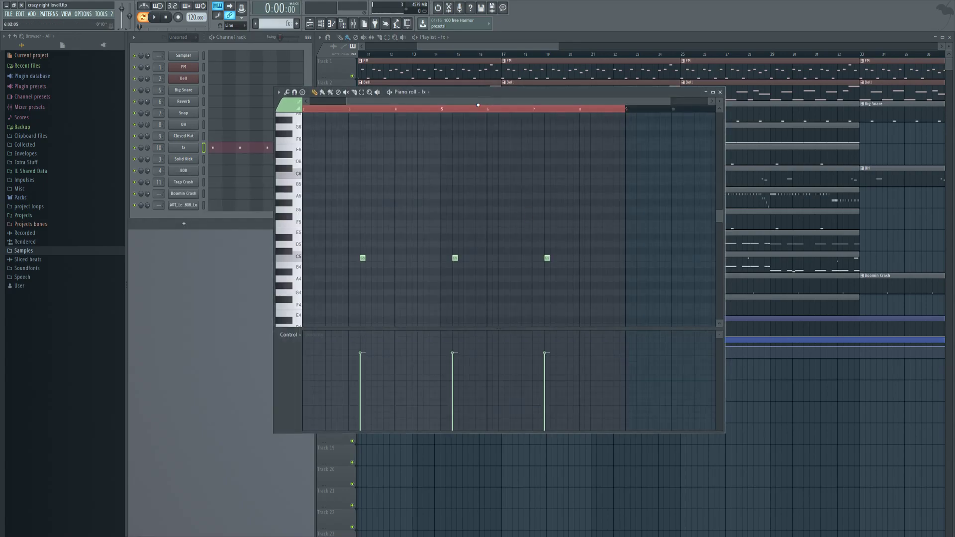
pyautogui.moveTo(685, 114); pyautogui.dragTo(299, 106)
pyautogui.scroll(3, 393, 102)
pyautogui.scroll(-1, 396, 102)
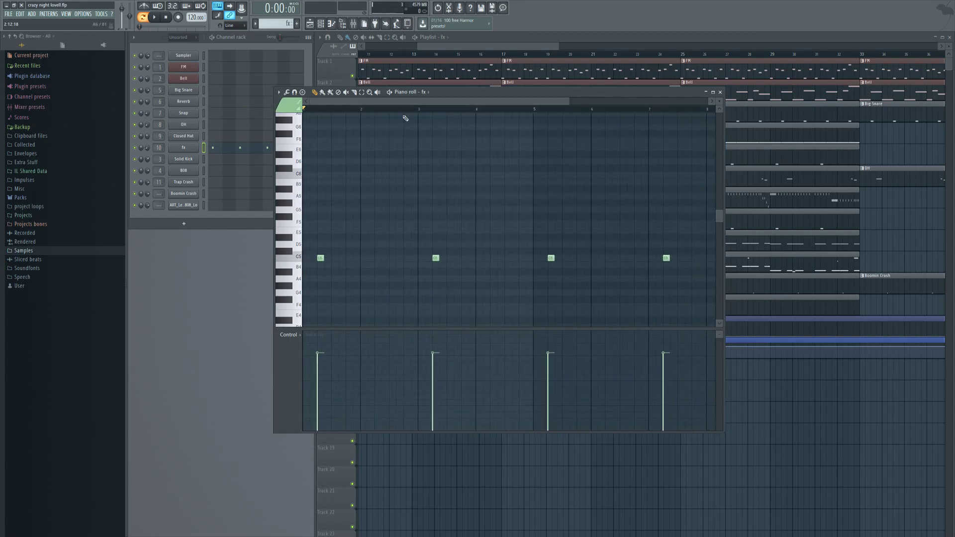
# Step: Play the fx pattern to hear its notes, stop playback and close the piano roll
pyautogui.click(156, 19)
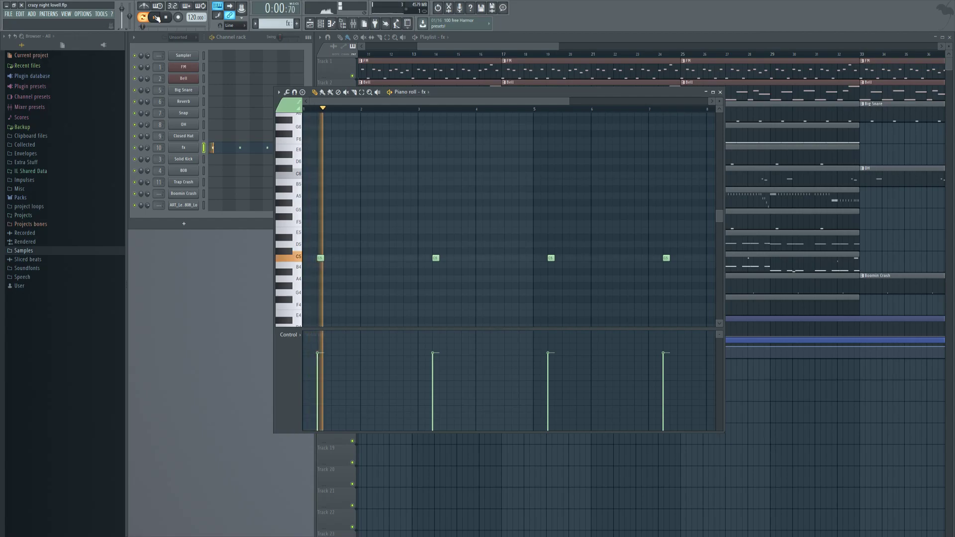
pyautogui.click(157, 20)
pyautogui.click(156, 18)
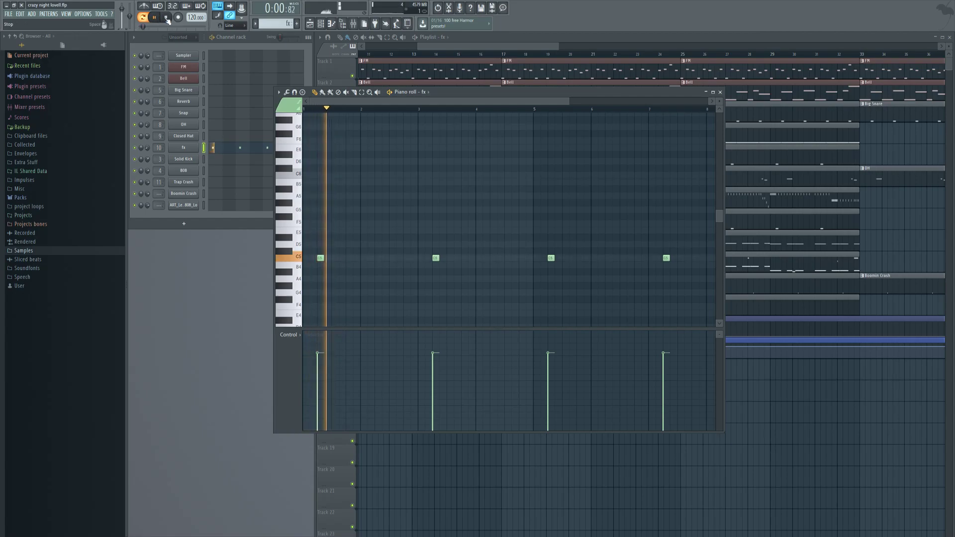
pyautogui.press('space')
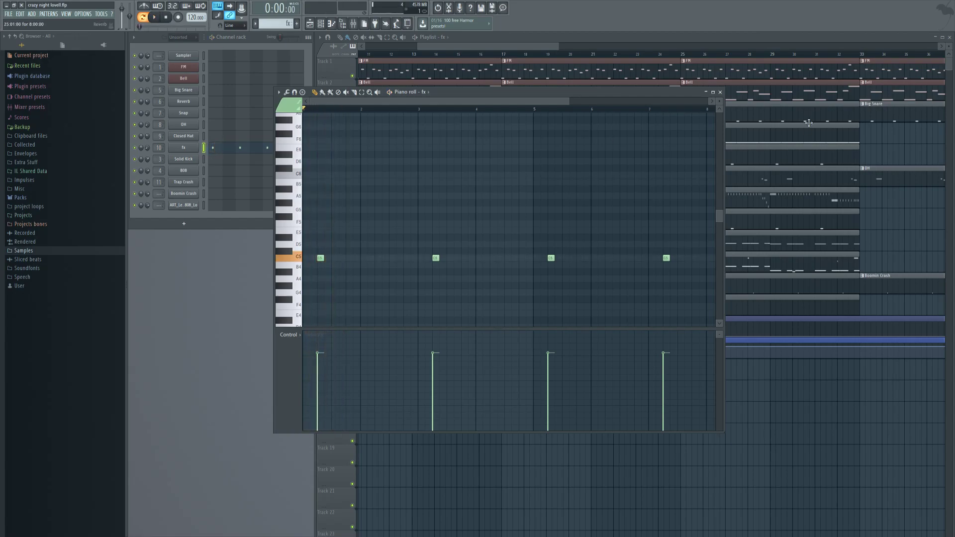
pyautogui.click(720, 92)
# Step: Open the Boomin Crash pattern in the piano roll and check the Boomin Crash channel's sample settings
pyautogui.scroll(-2, 492, 326)
pyautogui.scroll(-4, 492, 326)
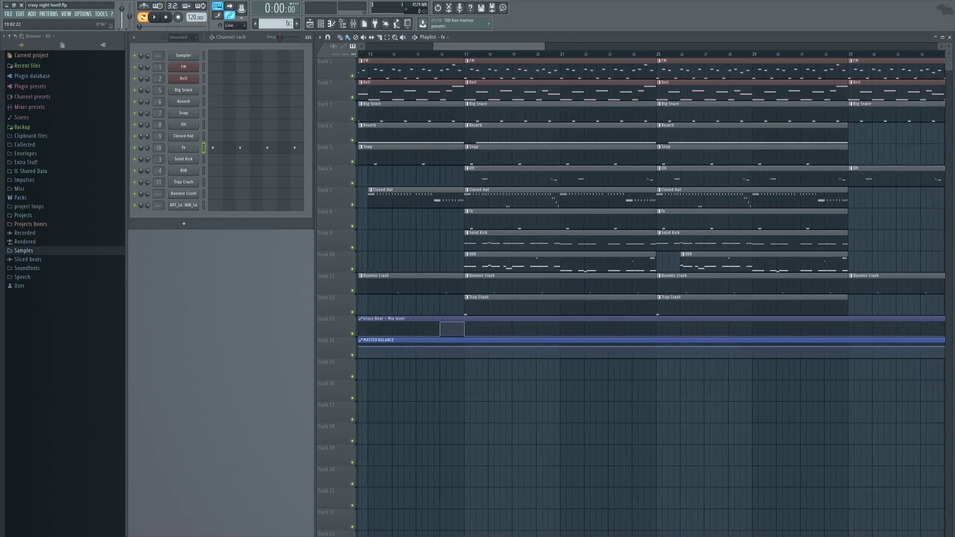
pyautogui.moveTo(507, 47)
pyautogui.mouseDown()
pyautogui.moveTo(556, 46)
pyautogui.moveTo(504, 46)
pyautogui.mouseUp()
pyautogui.scroll(3, 551, 326)
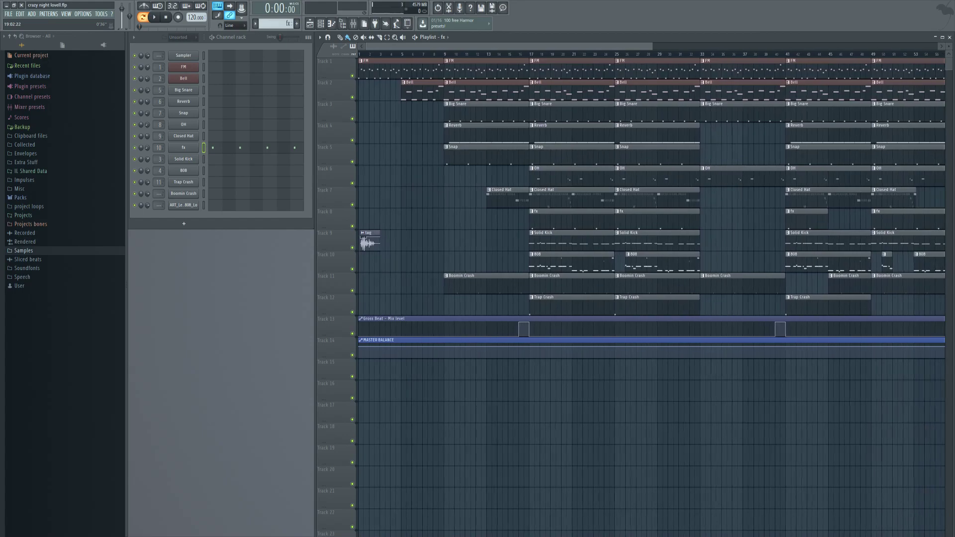
pyautogui.scroll(2, 556, 222)
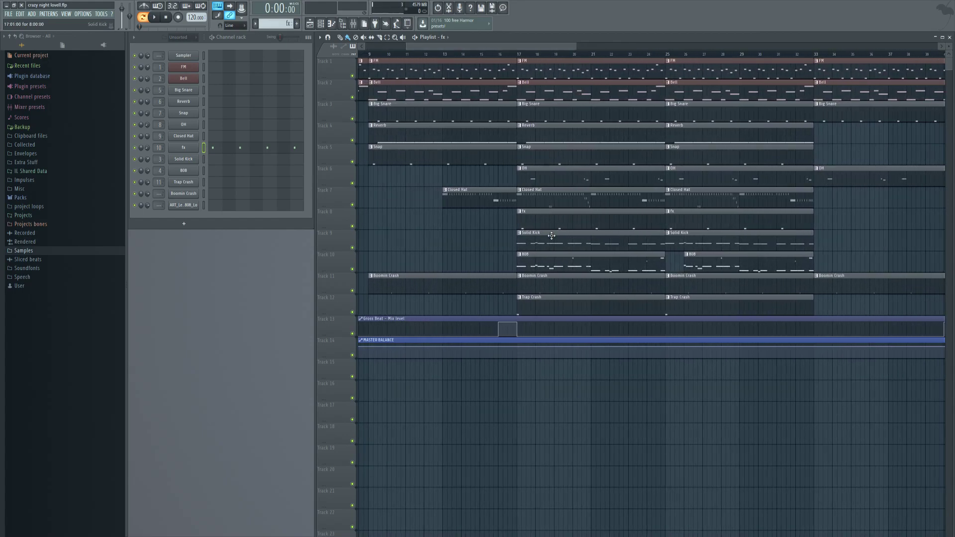
pyautogui.doubleClick(457, 280)
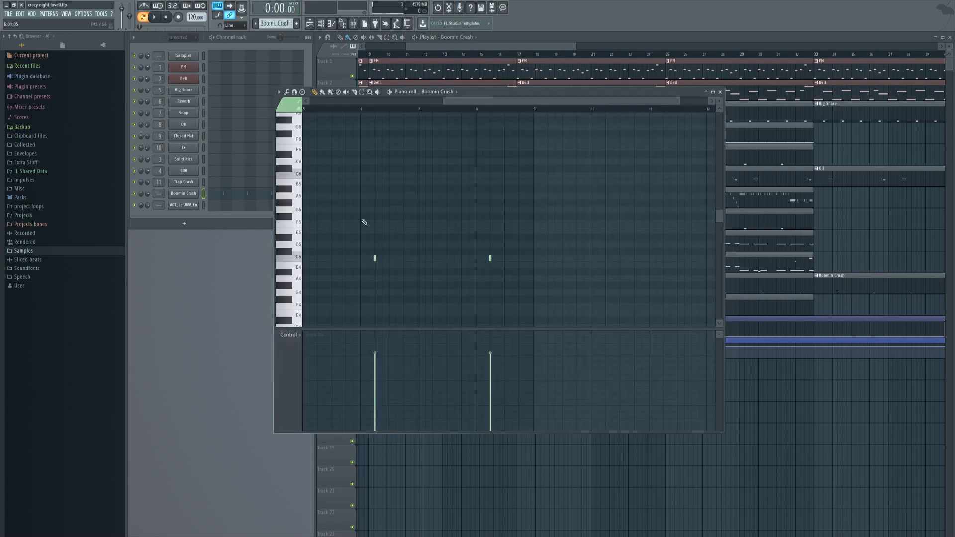
pyautogui.click(181, 195)
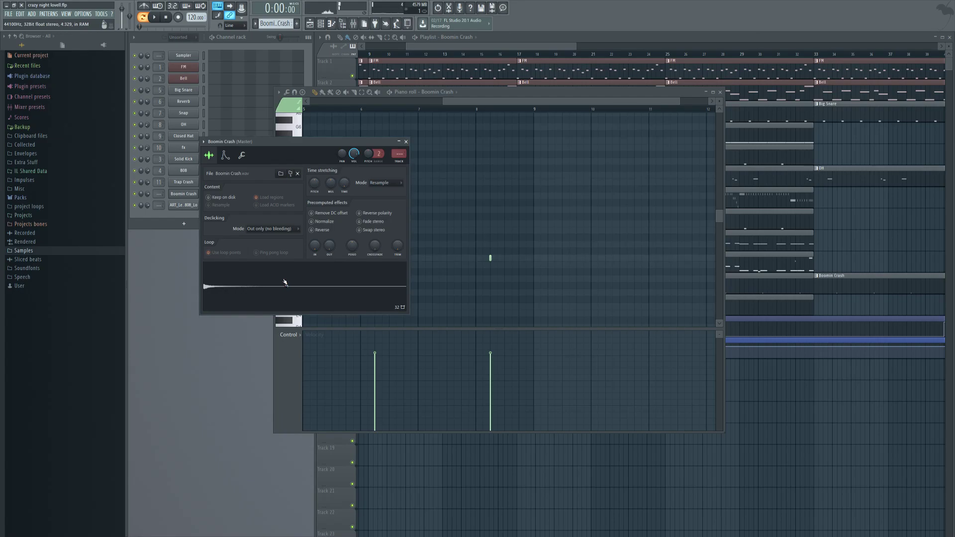
pyautogui.click(406, 142)
pyautogui.press('F7')
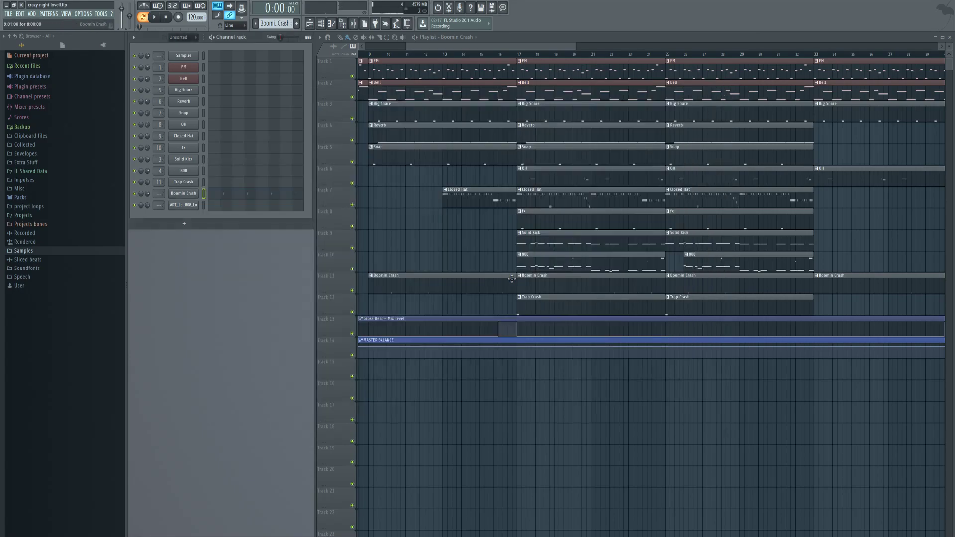
# Step: Open the Trap Crash pattern, clear its time selection and inspect the Fruity parametric EQ 2 on the Trap Crash mixer track
pyautogui.doubleClick(564, 311)
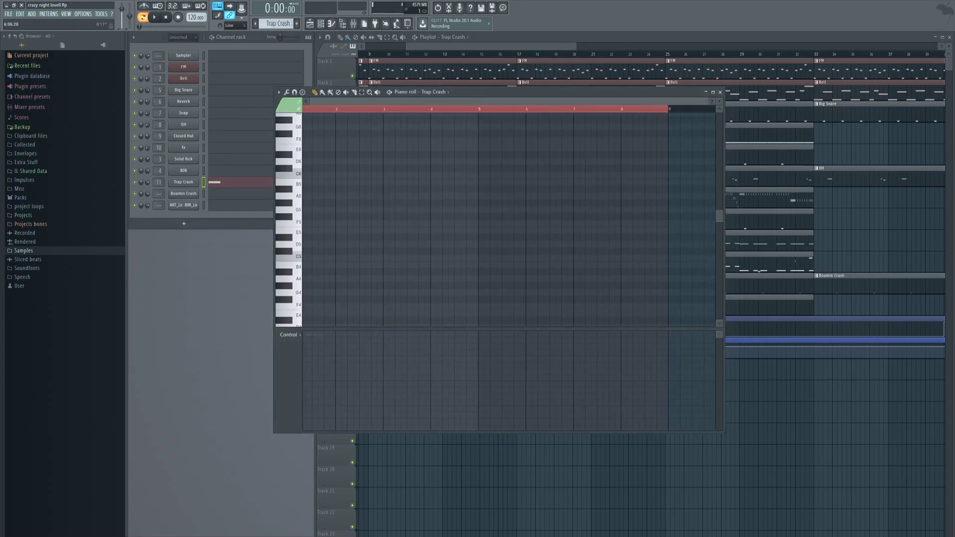
pyautogui.moveTo(668, 109); pyautogui.dragTo(219, 114)
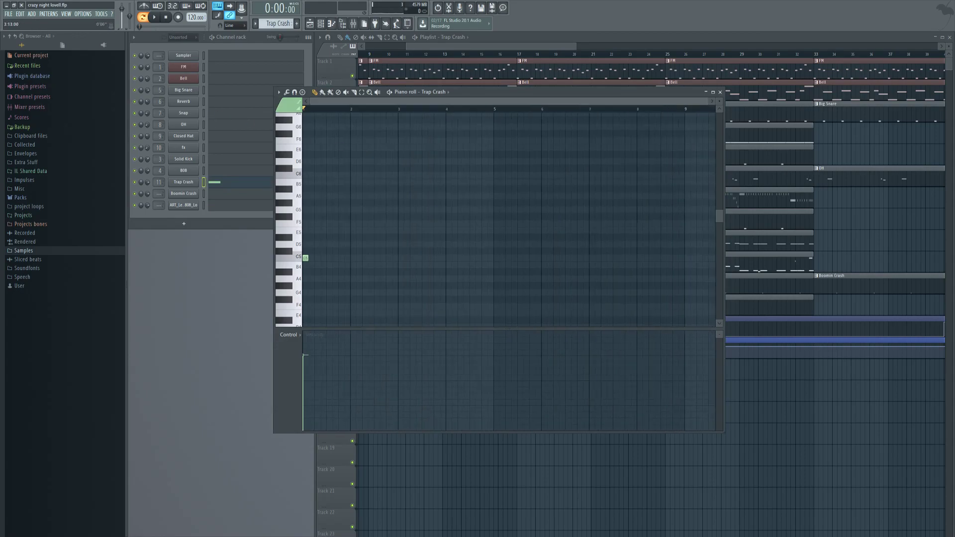
pyautogui.click(354, 25)
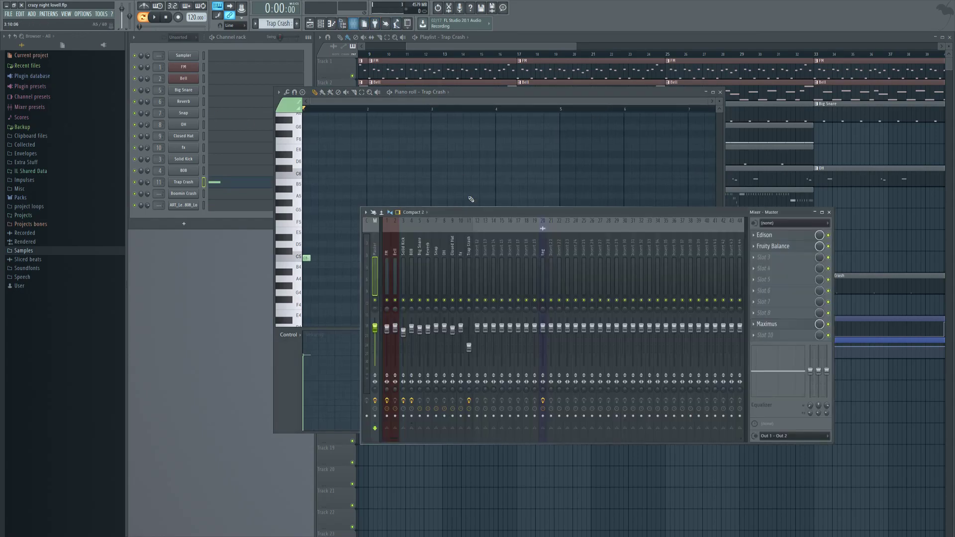
pyautogui.click(470, 249)
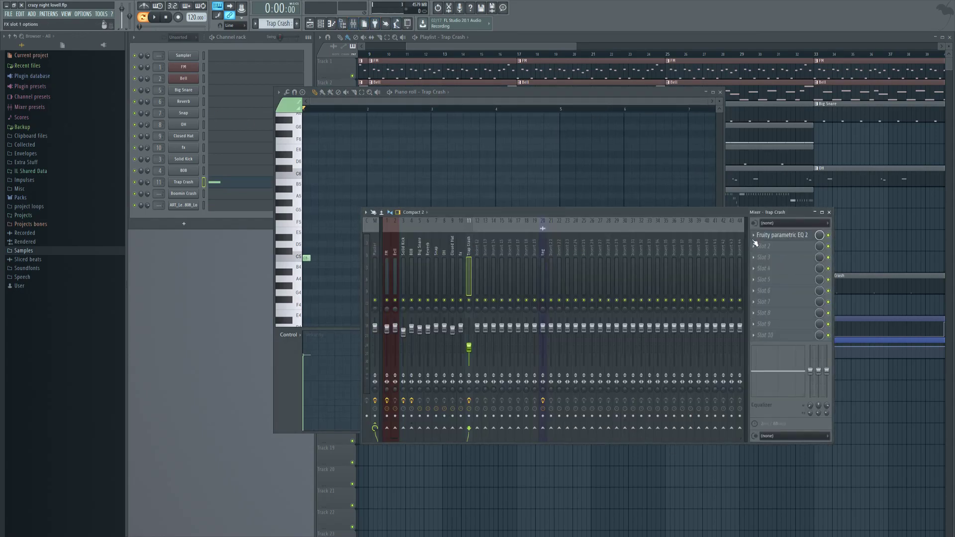
pyautogui.click(775, 236)
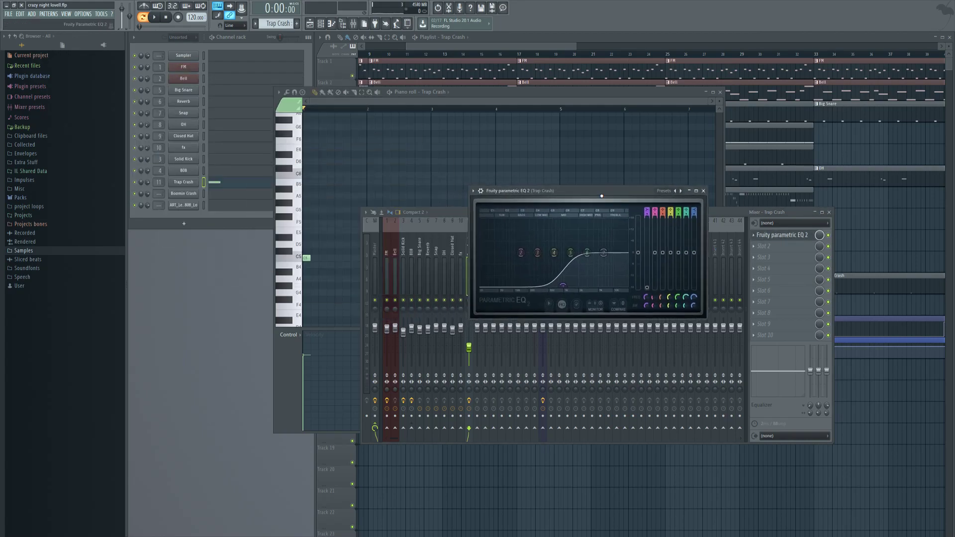
# Step: Compare the Trap Crash sample with Fruity parametric EQ 2 bypassed and re-enabled, and close the channel, mixer and piano roll windows
pyautogui.click(828, 236)
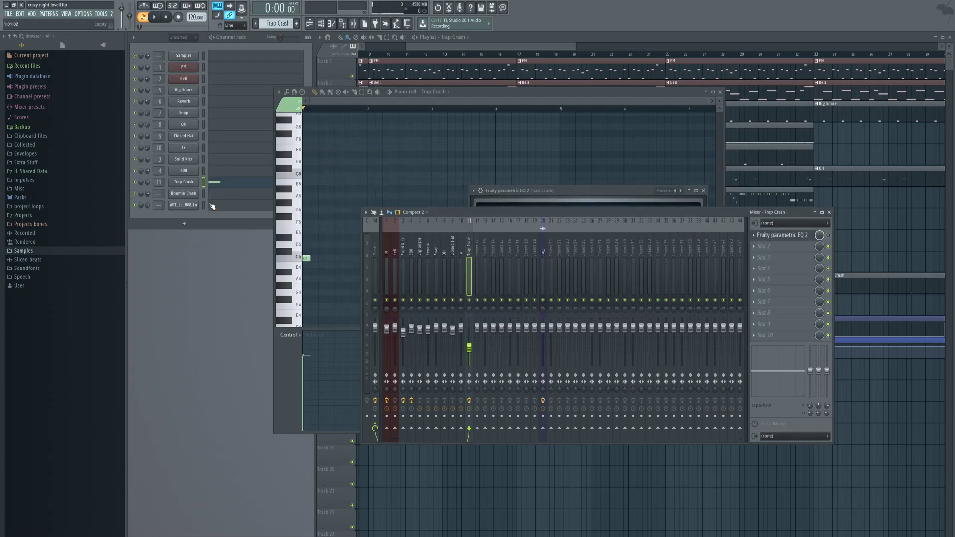
pyautogui.click(192, 183)
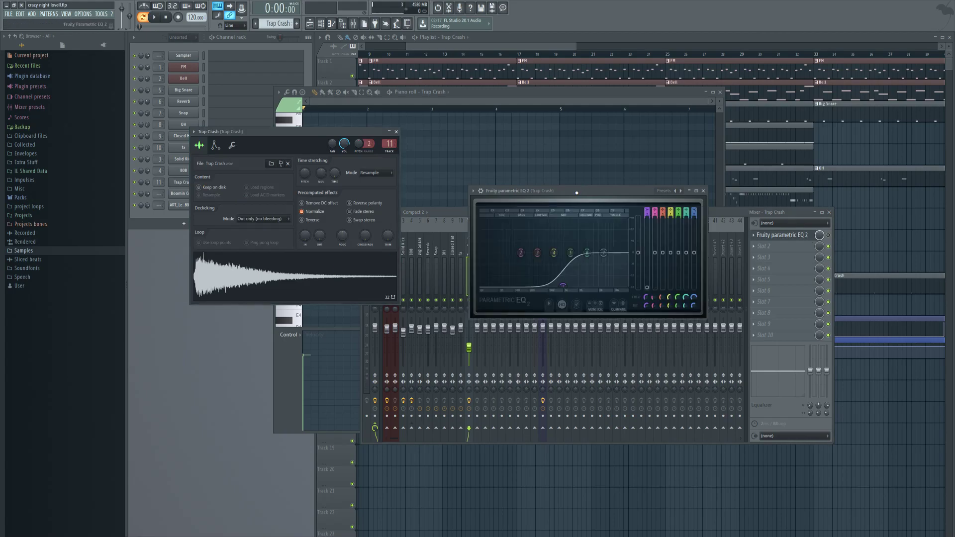
pyautogui.click(300, 277)
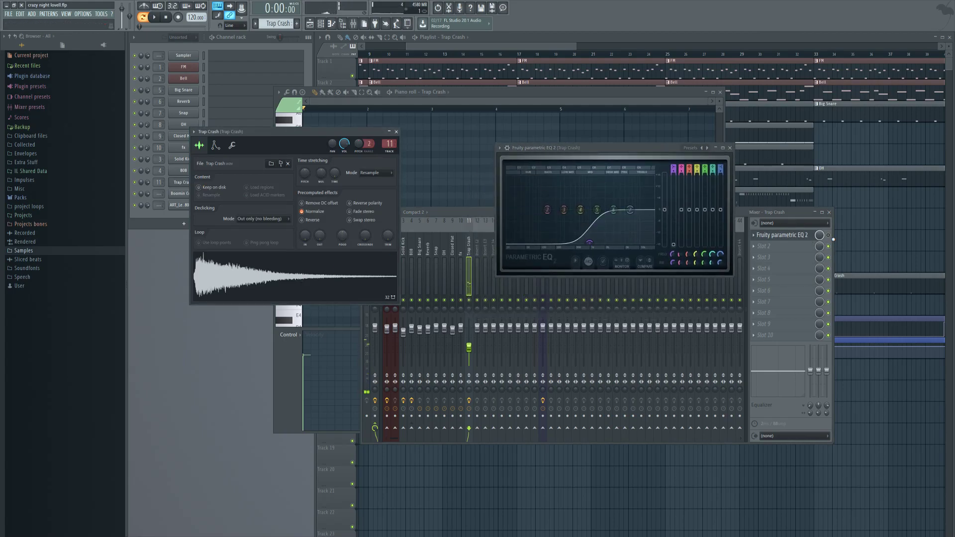
pyautogui.click(833, 239)
pyautogui.click(731, 149)
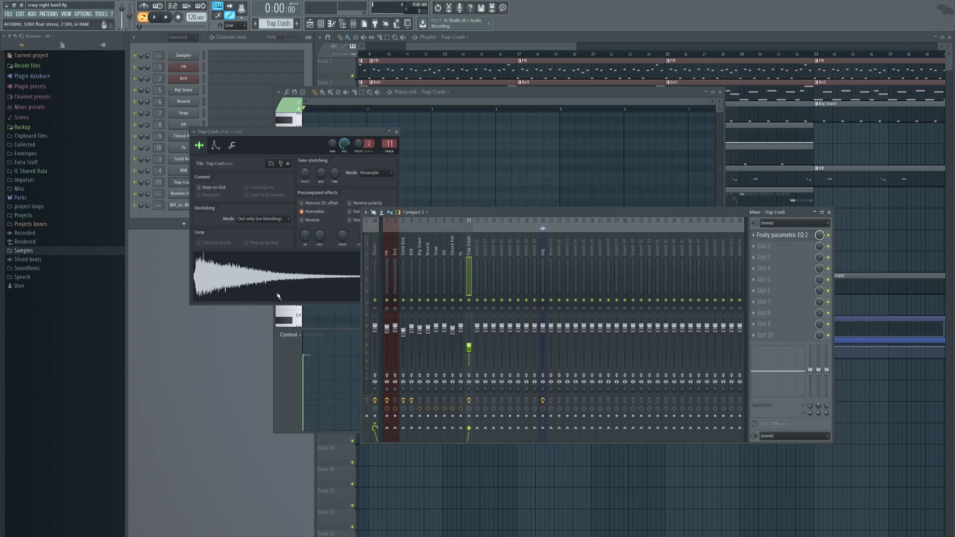
pyautogui.click(284, 288)
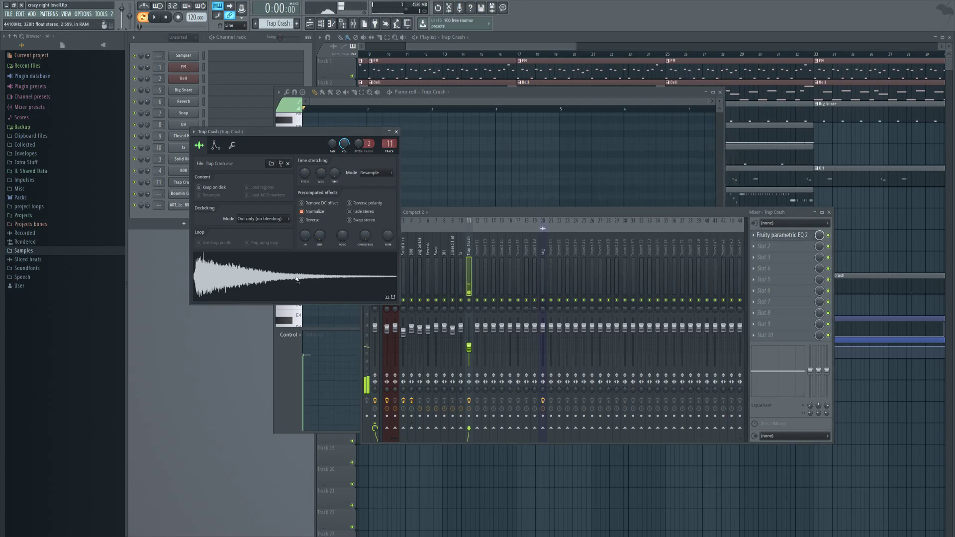
pyautogui.click(397, 131)
pyautogui.click(830, 212)
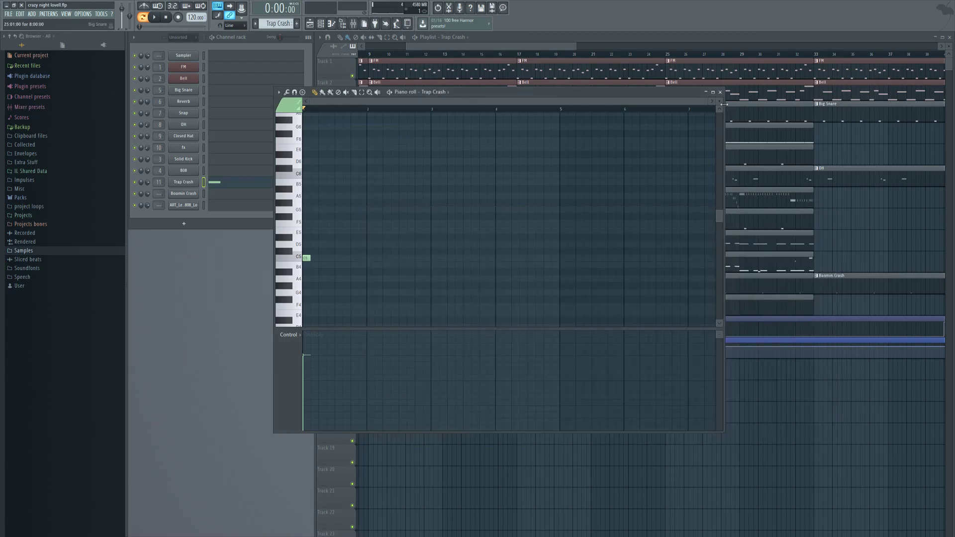
pyautogui.click(721, 93)
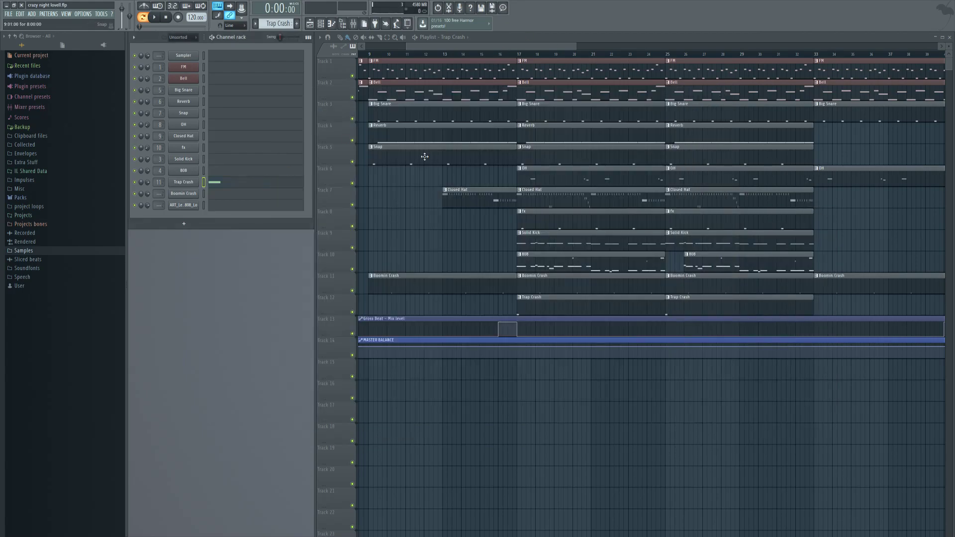
# Step: Inspect the Solid Kick channel's sample settings and audition its sample
pyautogui.scroll(5, 555, 49)
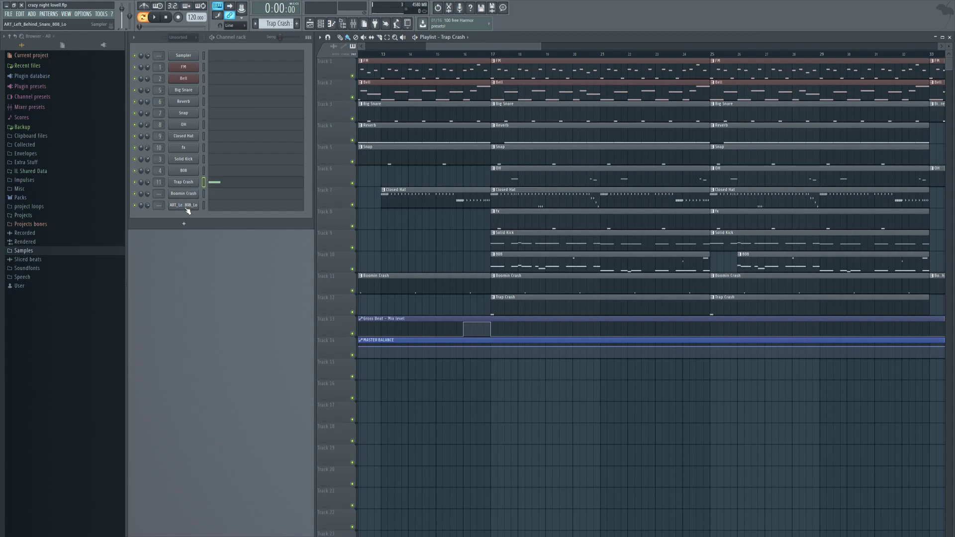
pyautogui.click(187, 160)
pyautogui.moveTo(240, 213); pyautogui.dragTo(460, 158)
pyautogui.click(417, 300)
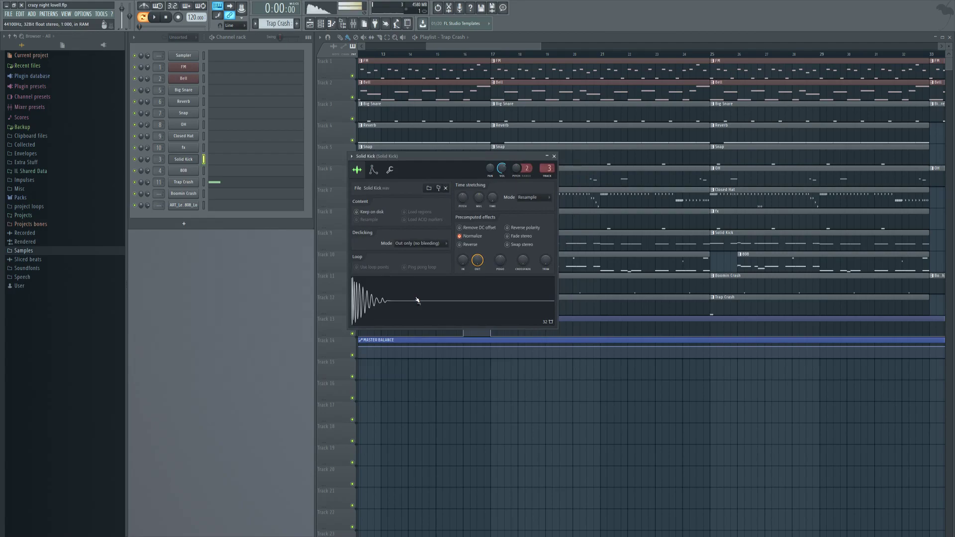
pyautogui.click(417, 301)
pyautogui.click(555, 157)
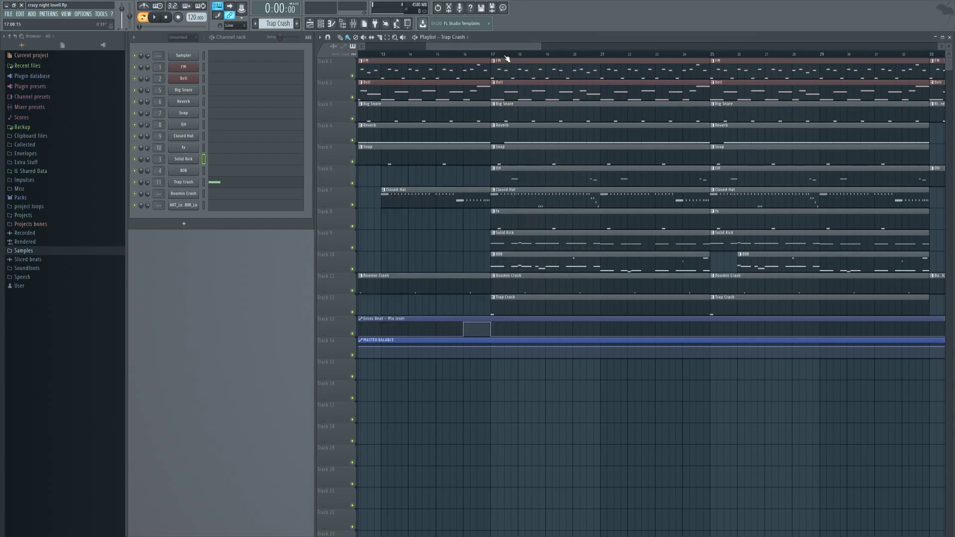
# Step: Inspect the 808 channel's volume envelope and sample settings and audition its sample
pyautogui.click(193, 175)
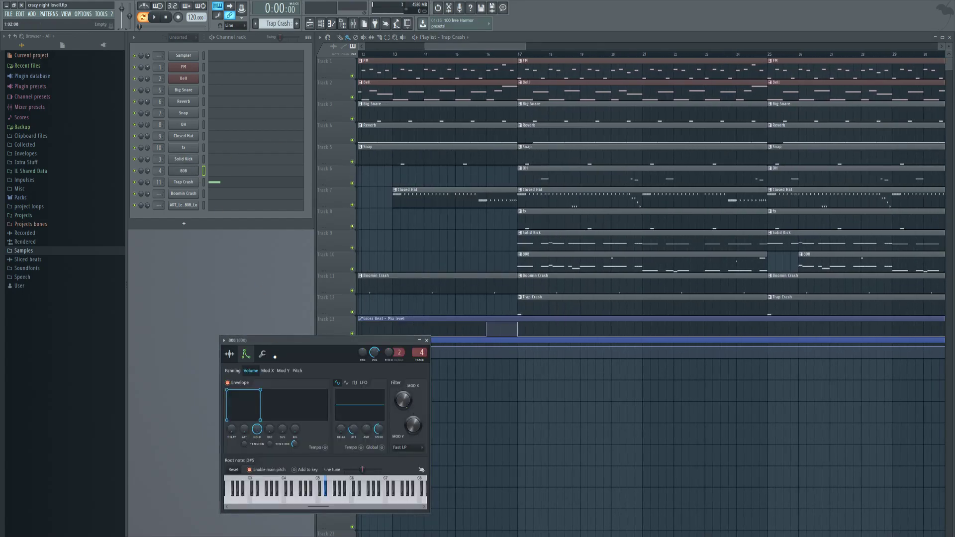
pyautogui.click(229, 354)
pyautogui.moveTo(302, 346); pyautogui.dragTo(308, 224)
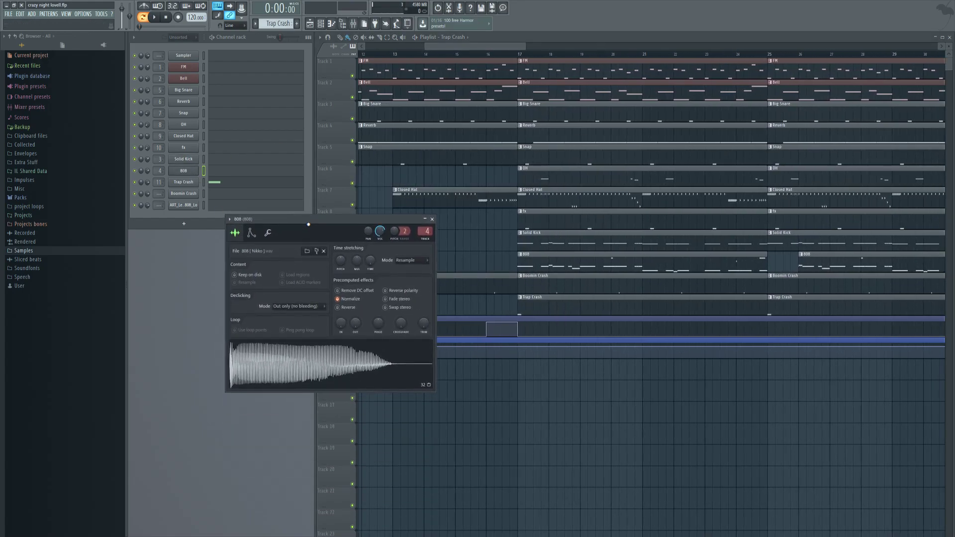
pyautogui.click(328, 362)
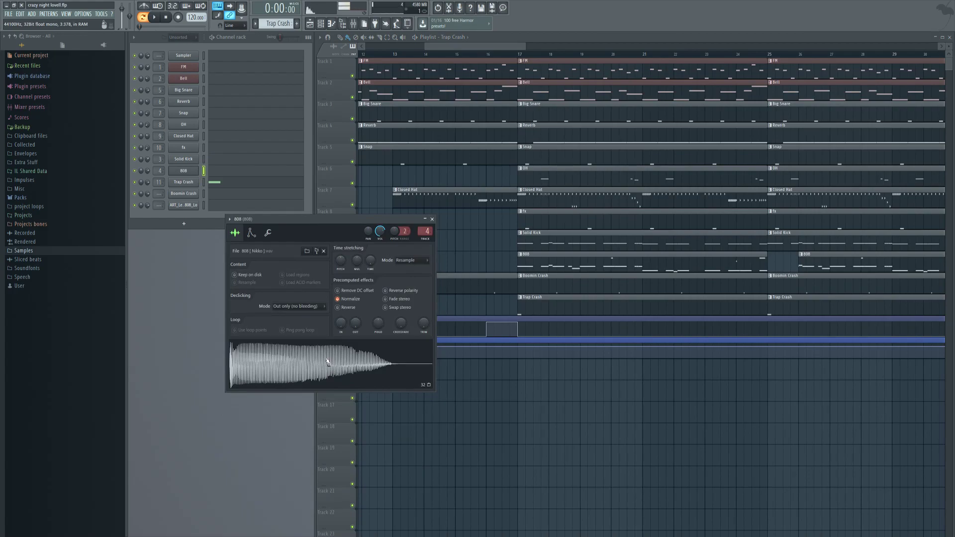
pyautogui.click(328, 362)
pyautogui.click(432, 219)
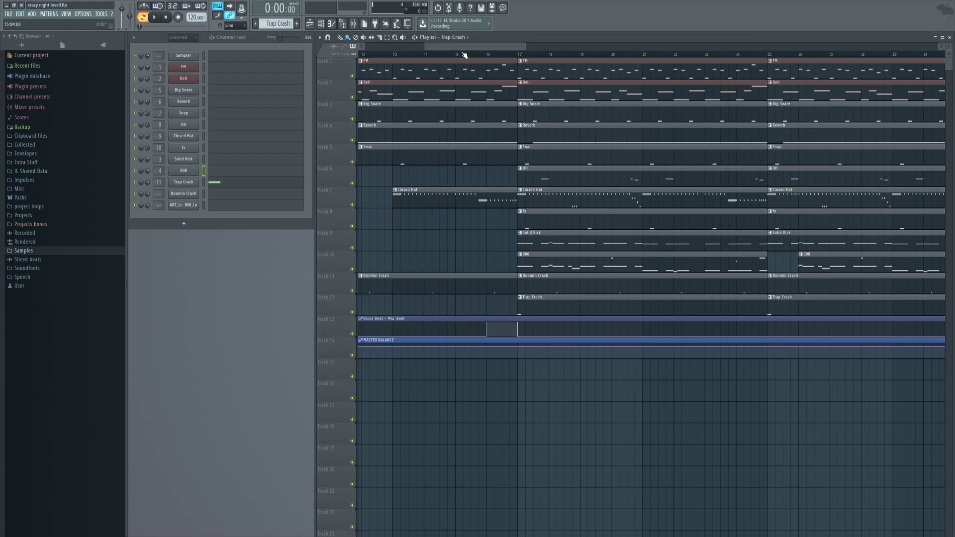
# Step: Maximize the playlist and hide the browser to show the whole song arrangement
pyautogui.scroll(-8, 464, 55)
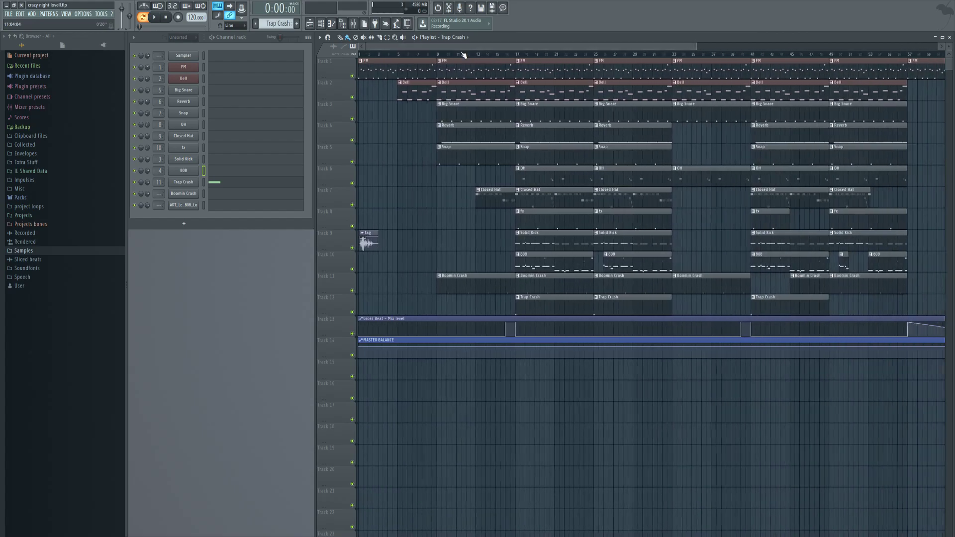
pyautogui.scroll(-3, 464, 54)
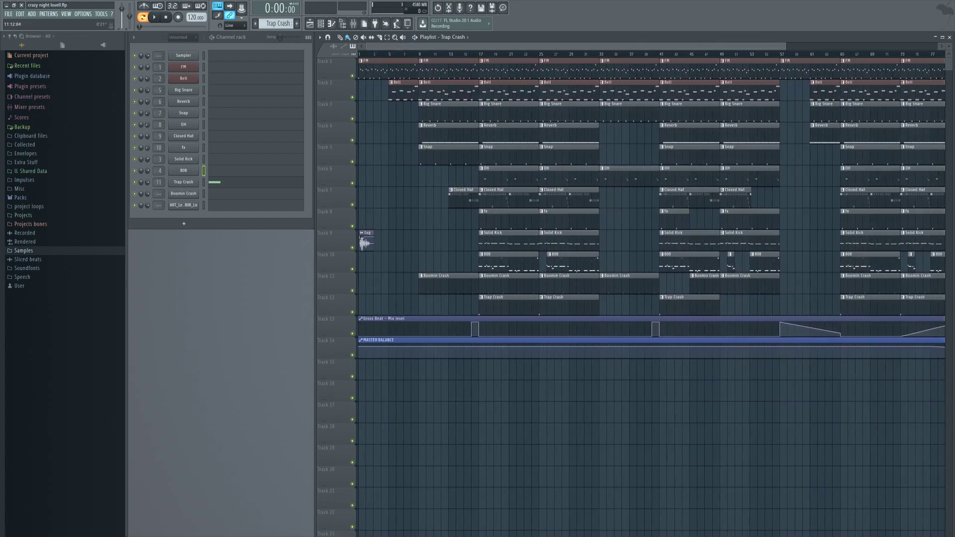
pyautogui.scroll(-1, 464, 55)
pyautogui.scroll(-2, 469, 56)
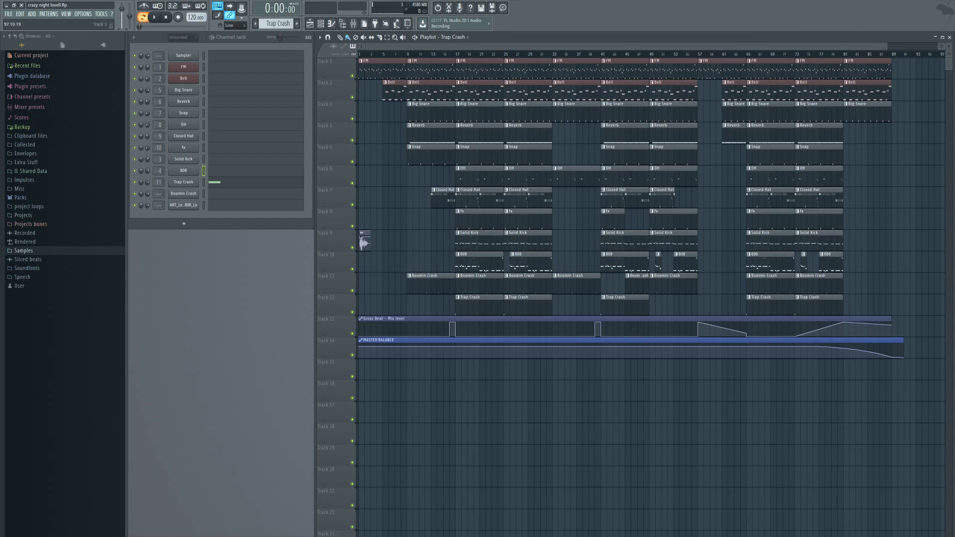
pyautogui.click(944, 38)
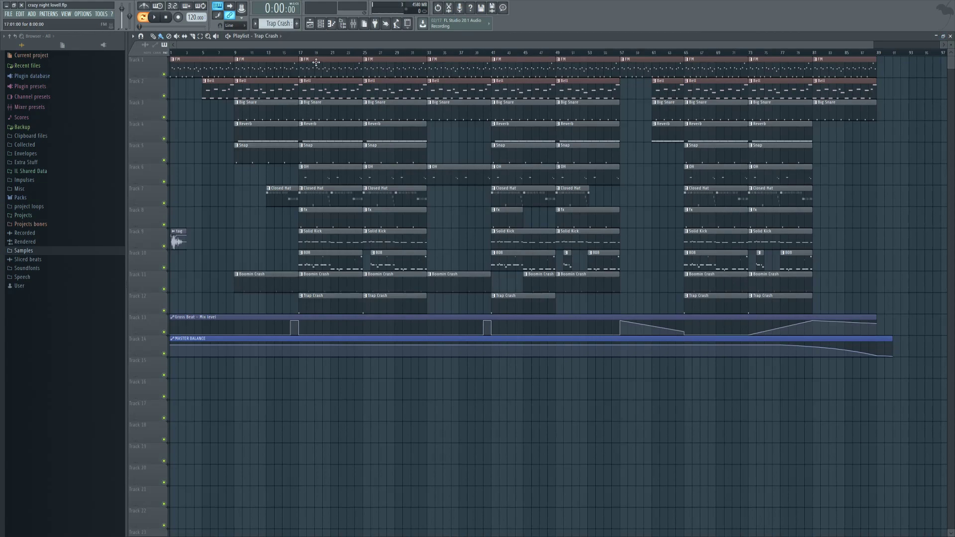
pyautogui.click(343, 24)
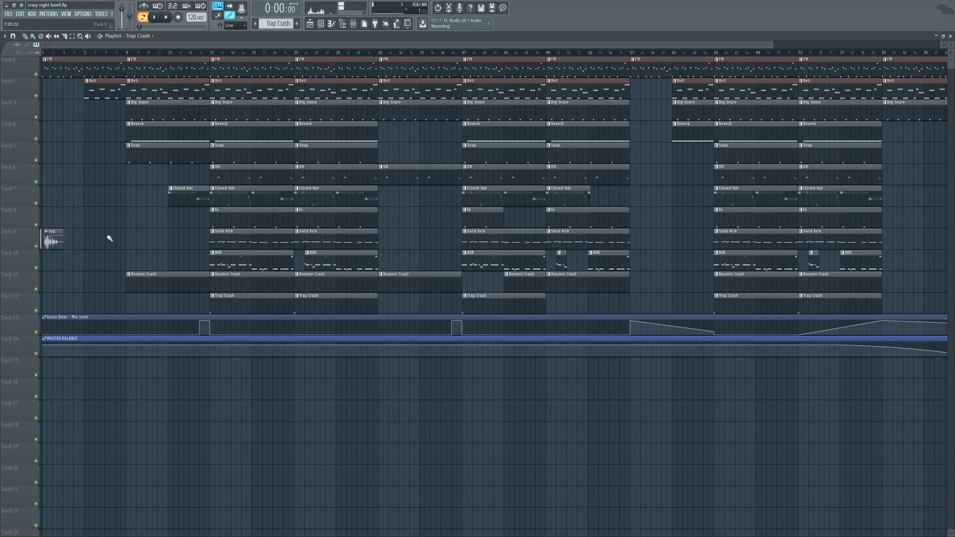
# Step: Inspect the tag audio clip at the start of the playlist, with the playlist window restored beside the channel rack and browser
pyautogui.scroll(8, 137, 47)
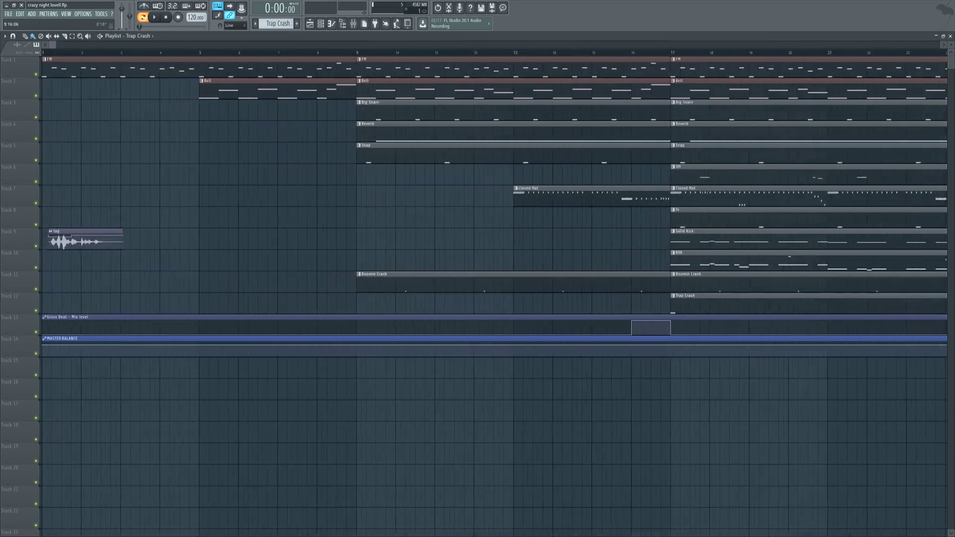
pyautogui.scroll(-5, 248, 179)
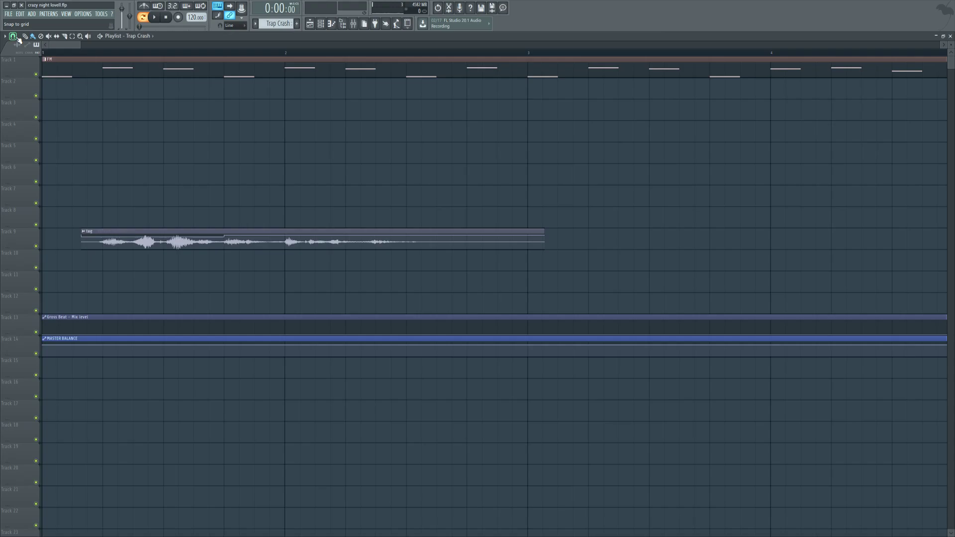
pyautogui.click(944, 36)
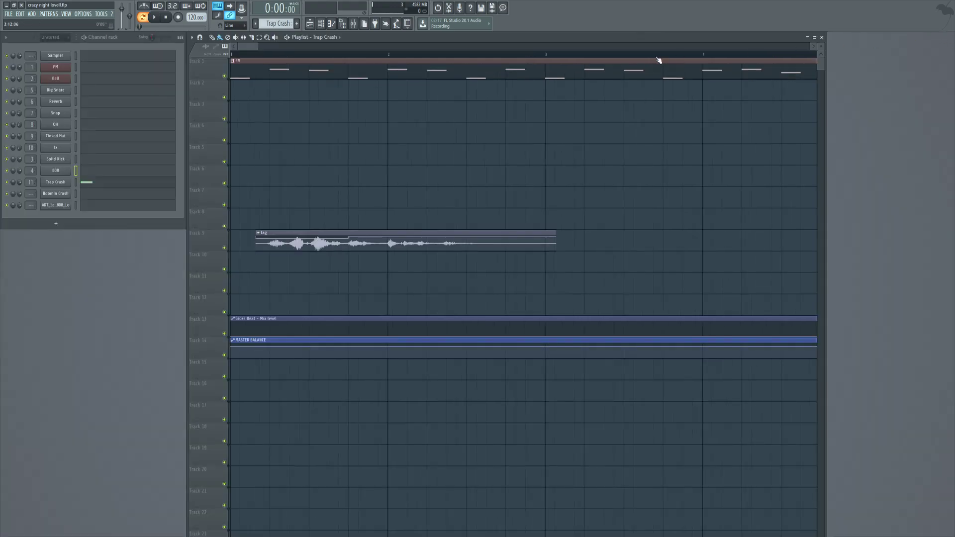
pyautogui.click(344, 23)
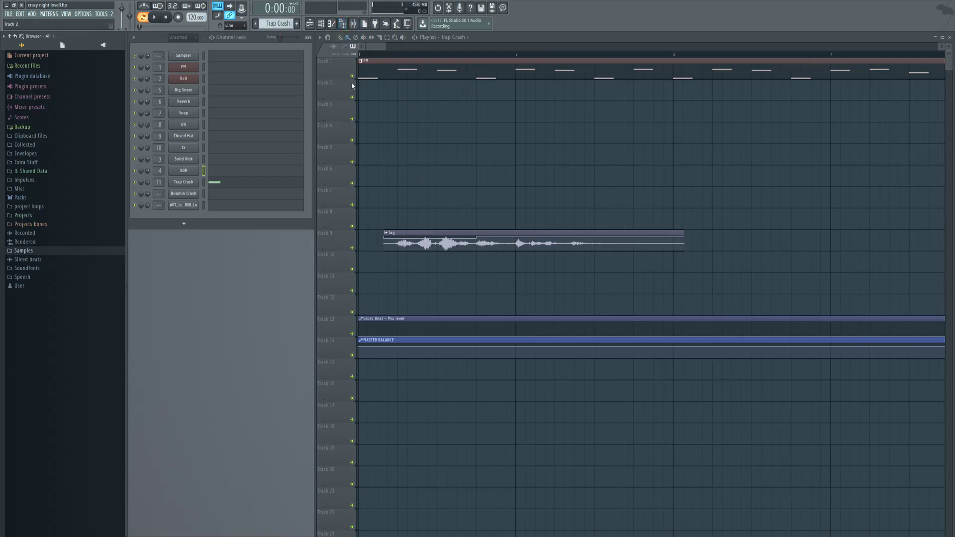
pyautogui.scroll(-3, 387, 54)
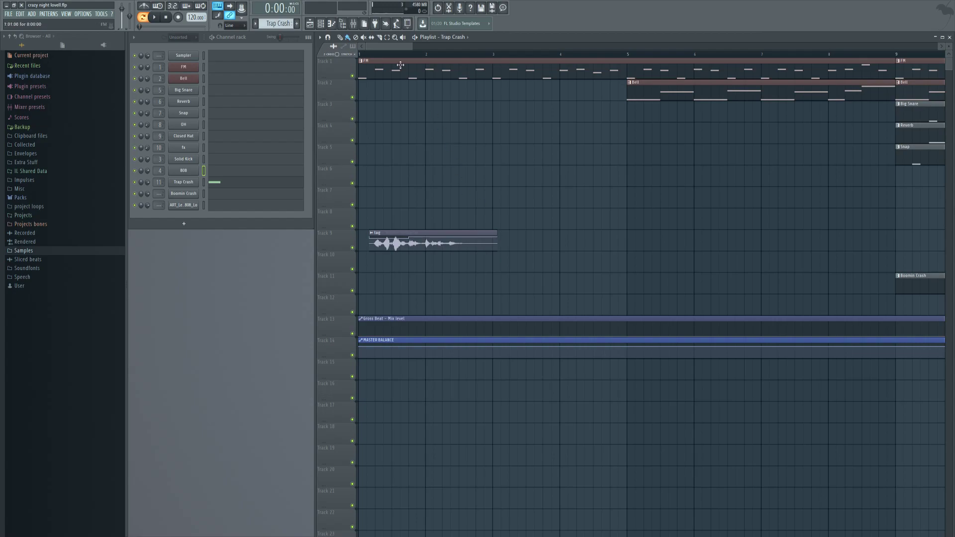
pyautogui.doubleClick(376, 232)
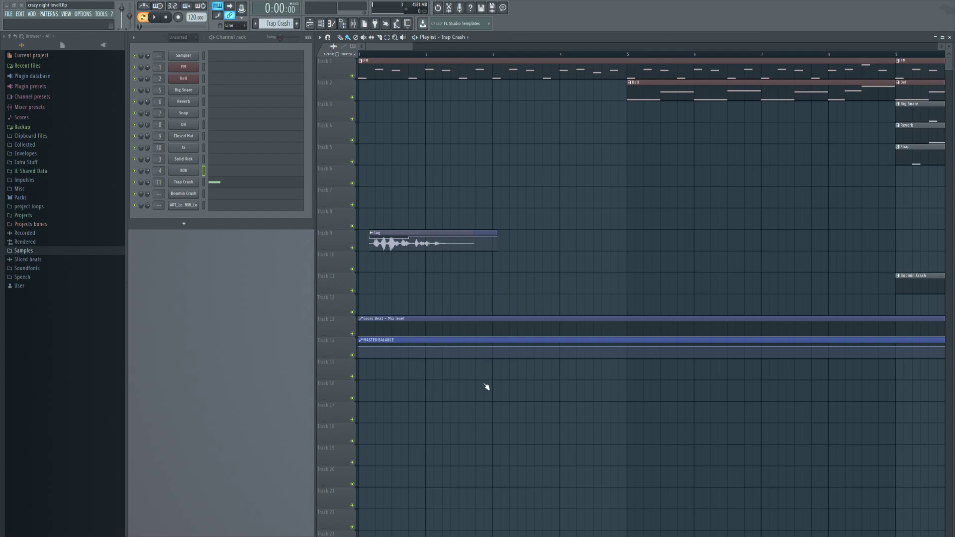
# Step: Show the whole song arrangement in the maximized playlist with the browser hidden, and play the song from the start
pyautogui.scroll(3, 391, 47)
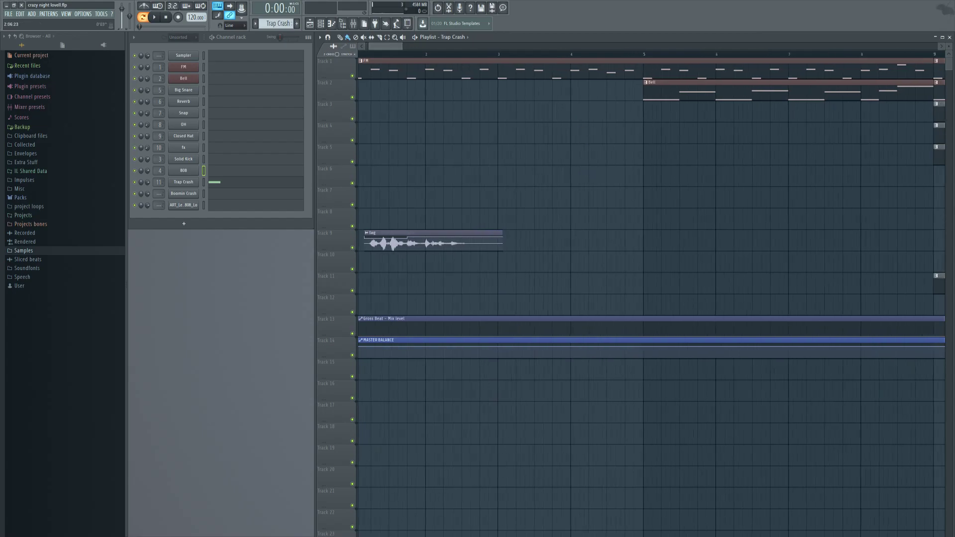
pyautogui.scroll(-5, 391, 47)
pyautogui.scroll(-2, 390, 216)
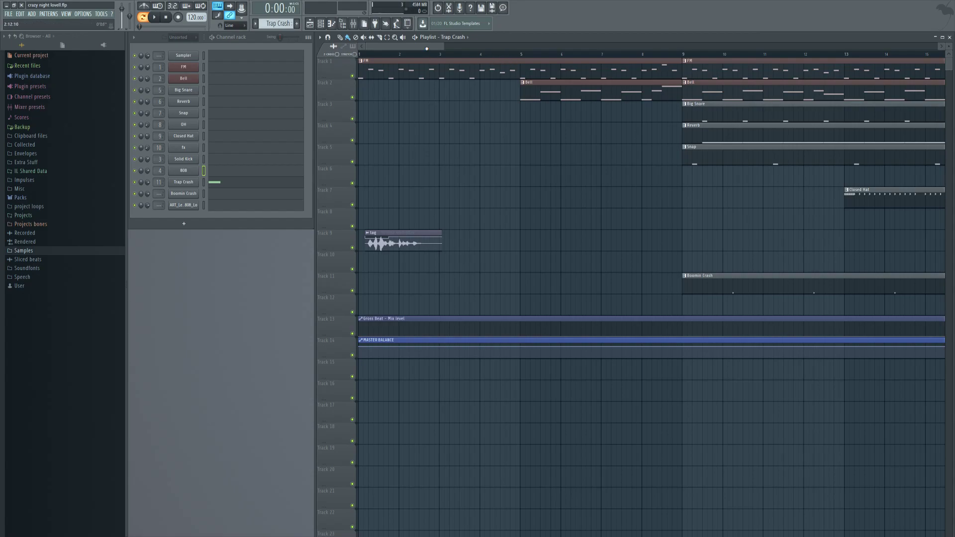
pyautogui.scroll(-5, 427, 49)
pyautogui.click(943, 38)
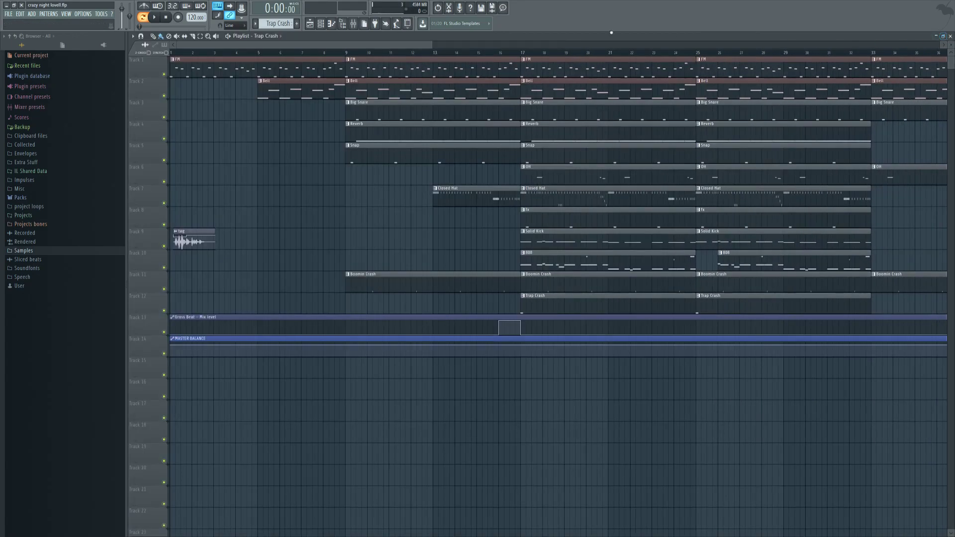
pyautogui.click(343, 25)
pyautogui.moveTo(348, 46); pyautogui.dragTo(948, 45)
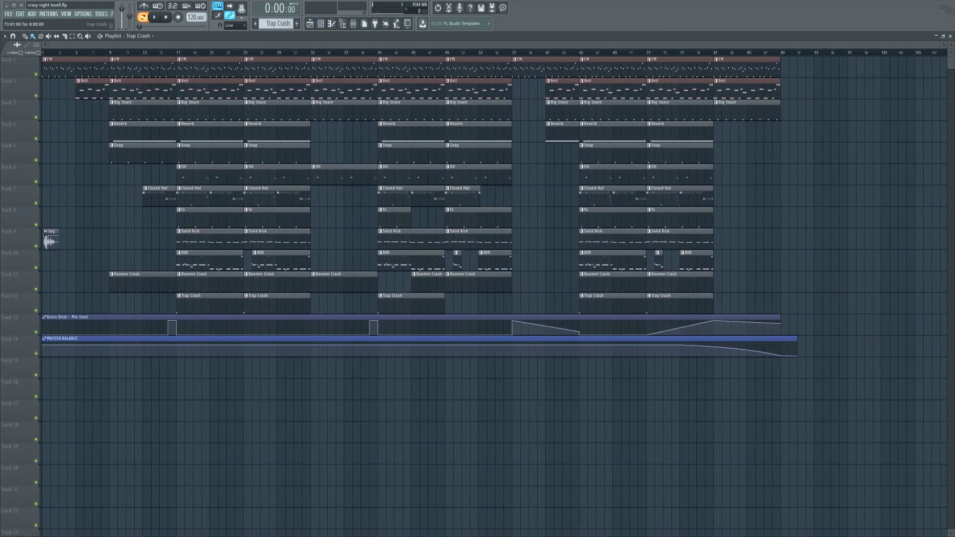
pyautogui.click(154, 17)
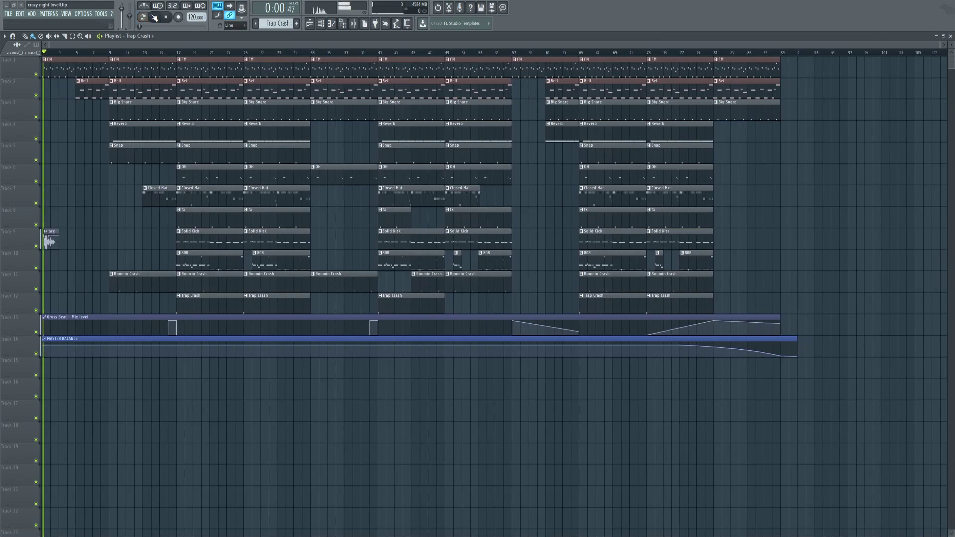